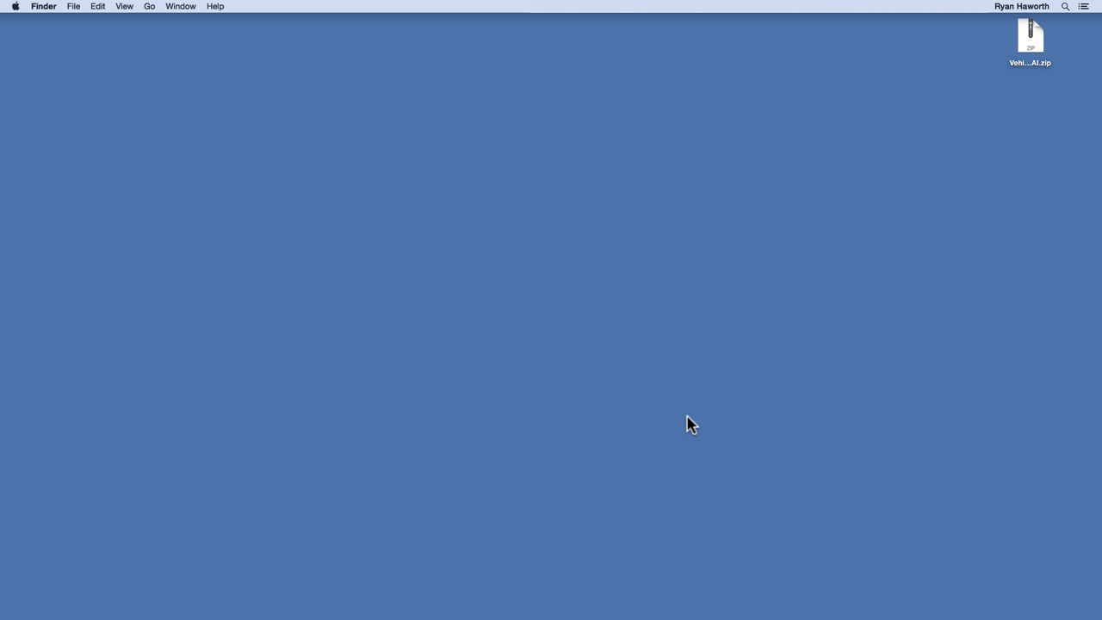
- Extract the zip on the desktop and list the Vehicle-Wrap-AI folder's .ai files, then close it
drag(1016, 63, 572, 222)
double_click(575, 229)
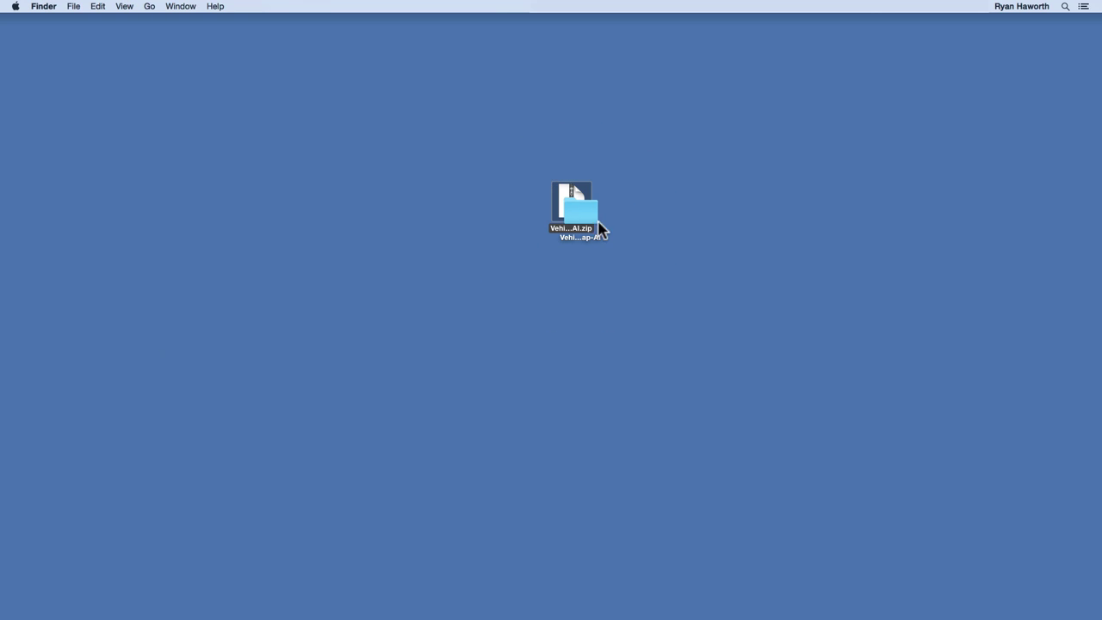
click(633, 207)
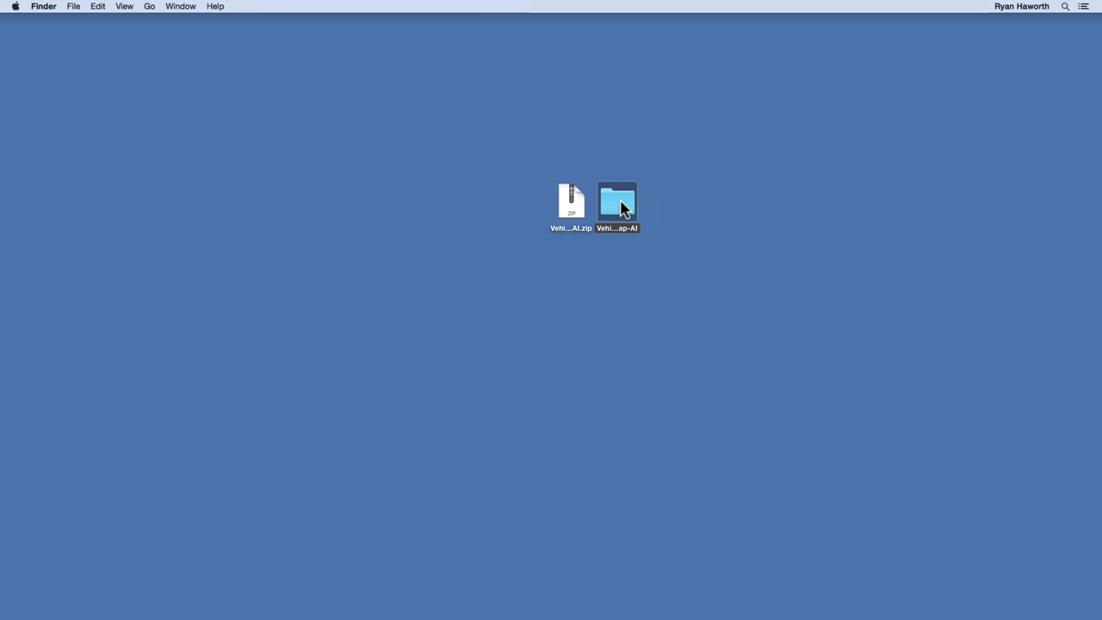
double_click(619, 209)
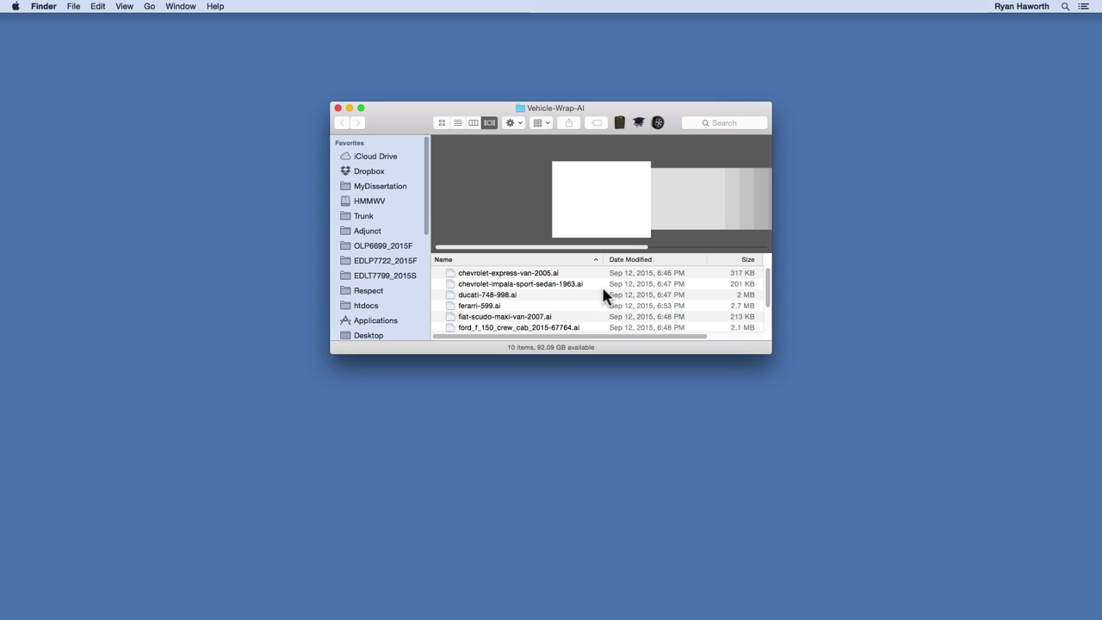
click(458, 123)
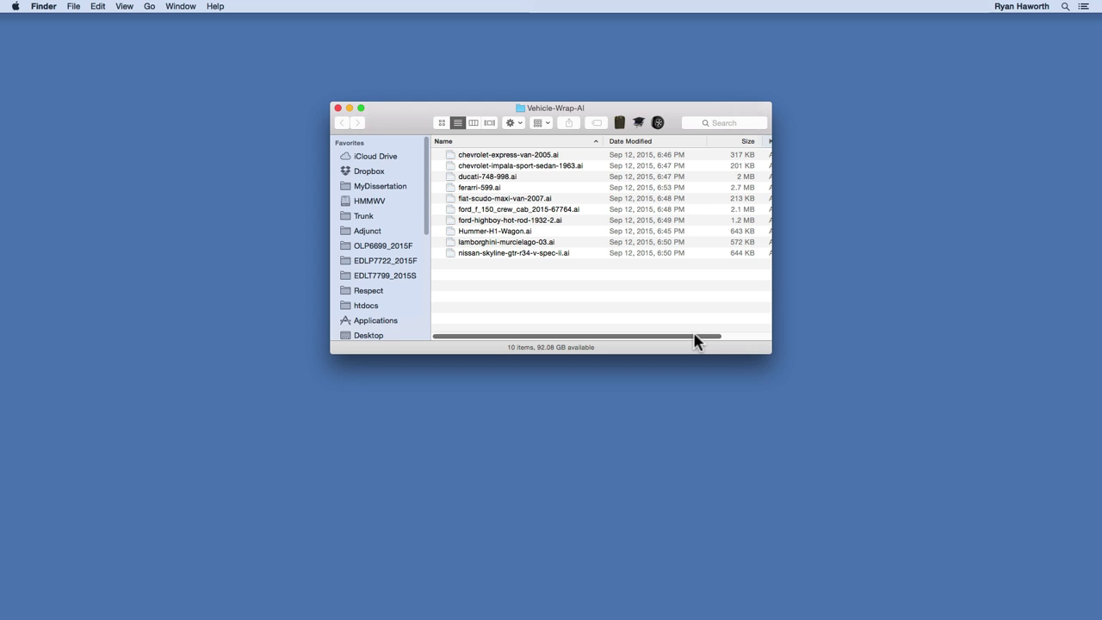
click(338, 108)
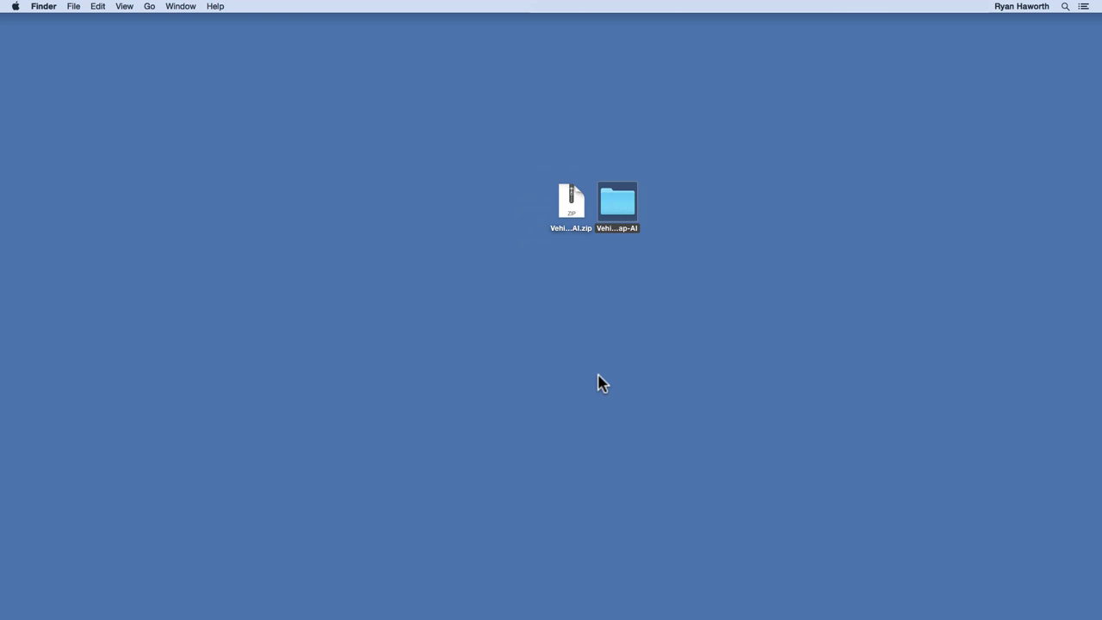
- Close Illustrator's Welcome window without opening a document, then return to Chrome
key(super+Tab)
click(446, 314)
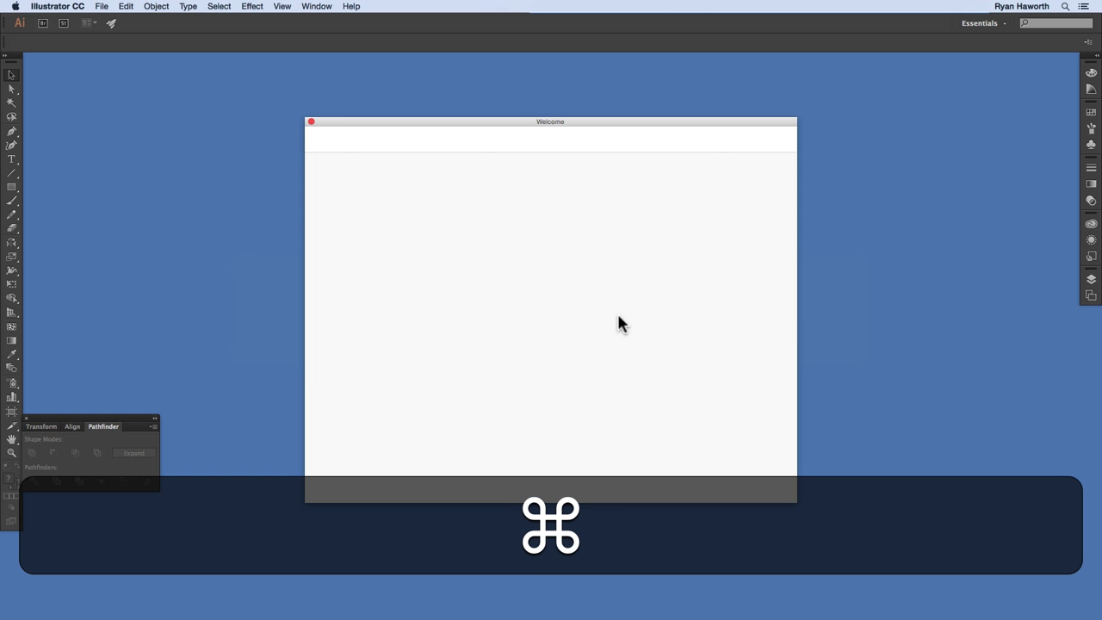
click(311, 122)
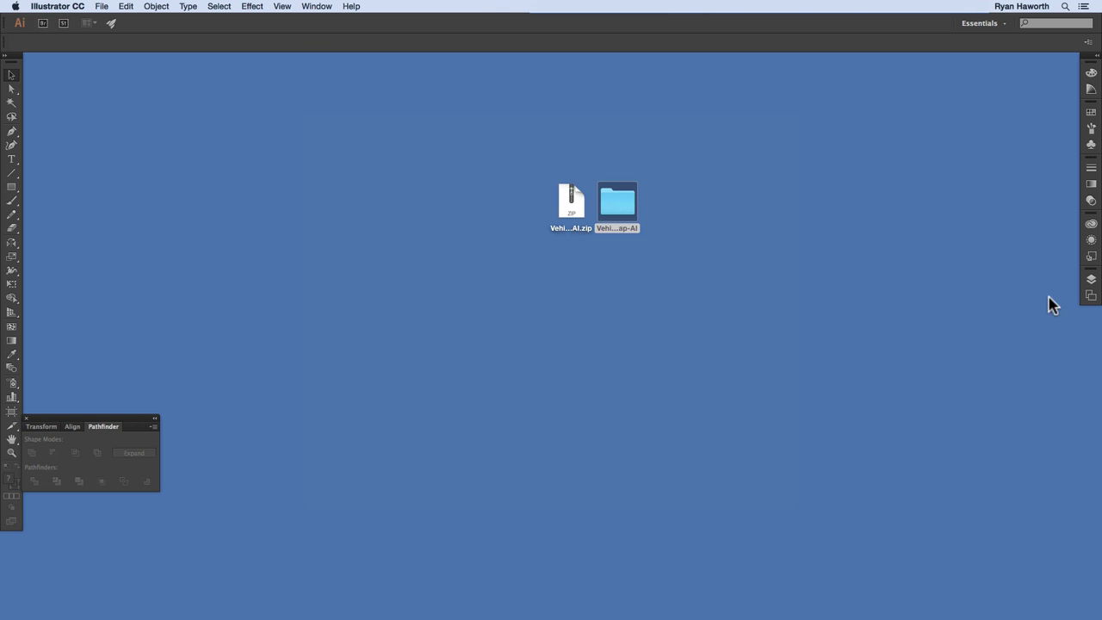
key(super)
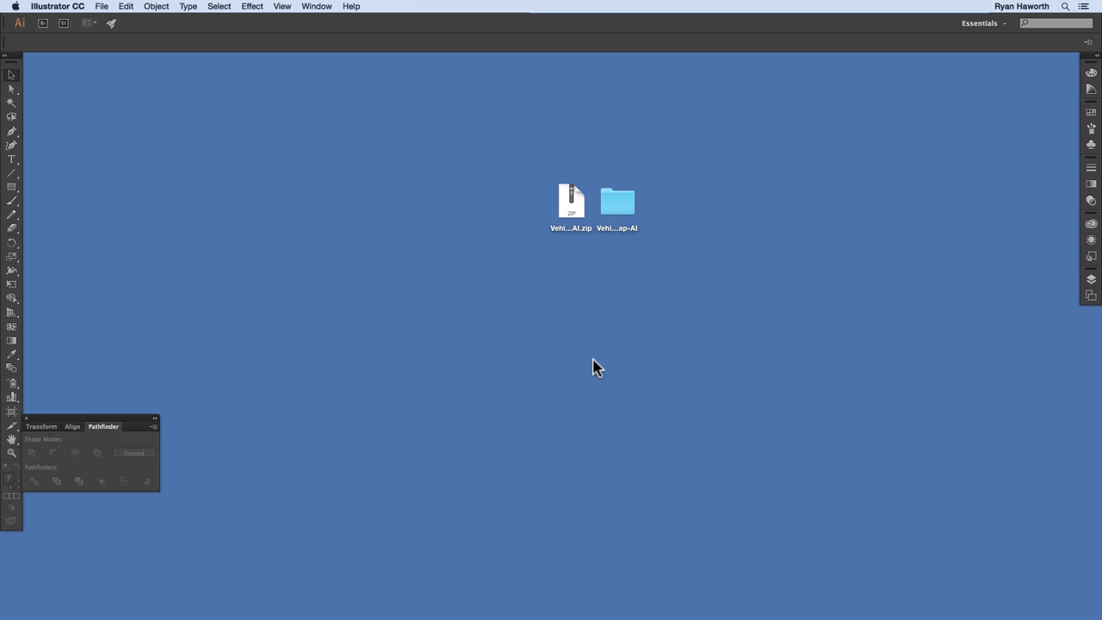
key(super+Tab)
click(521, 326)
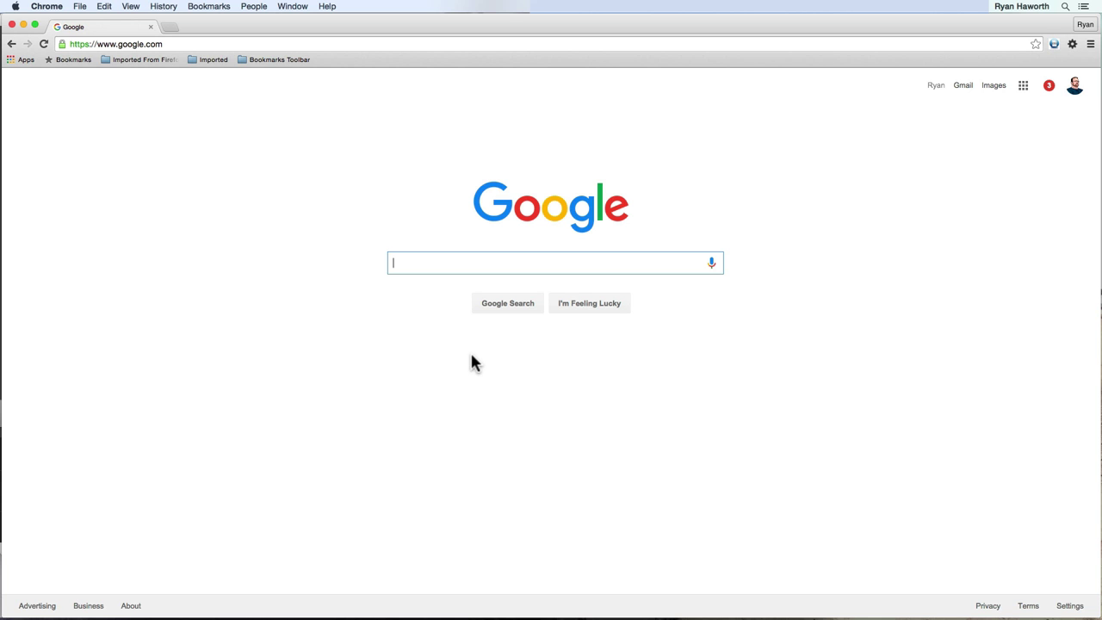
- Search Google Images for 'Dodge Ram 2500 blueprint'
text(Do)
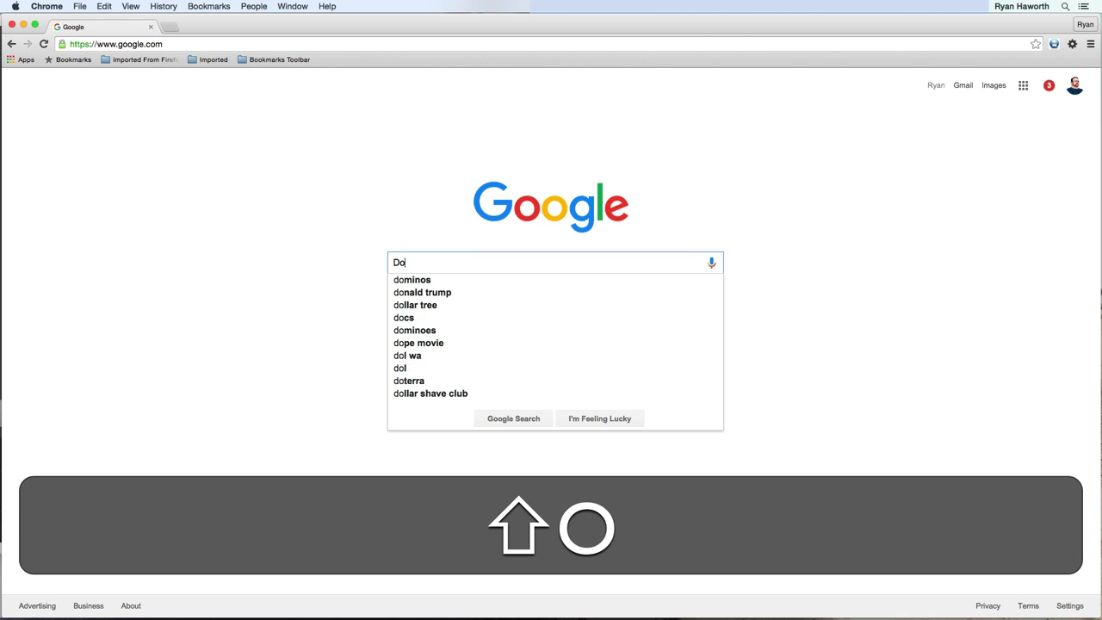
text(dge Ram )
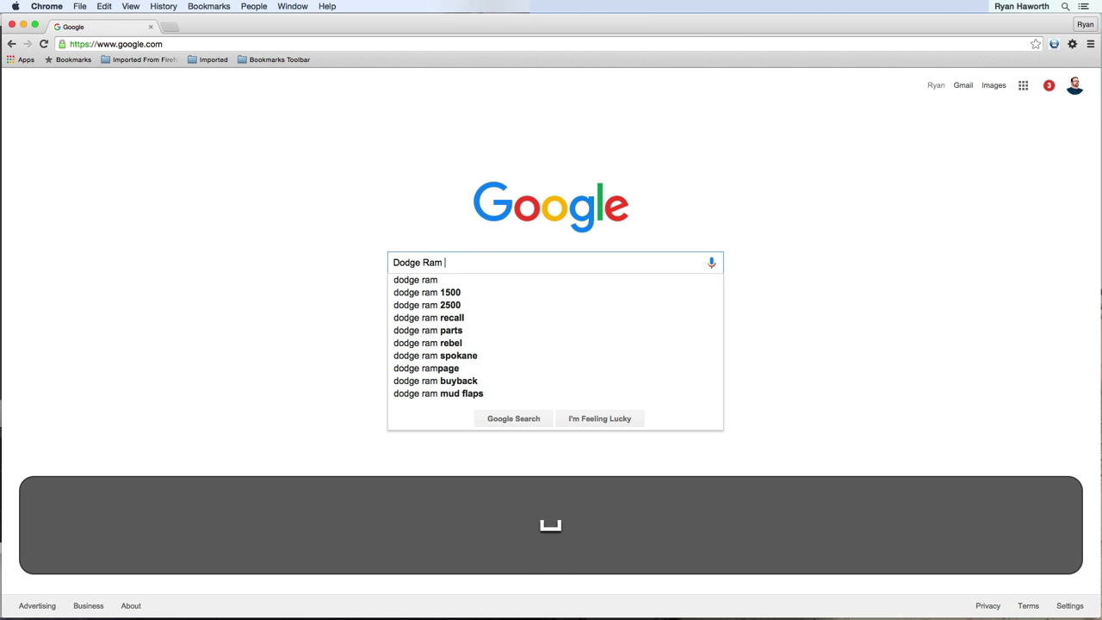
text(2500)
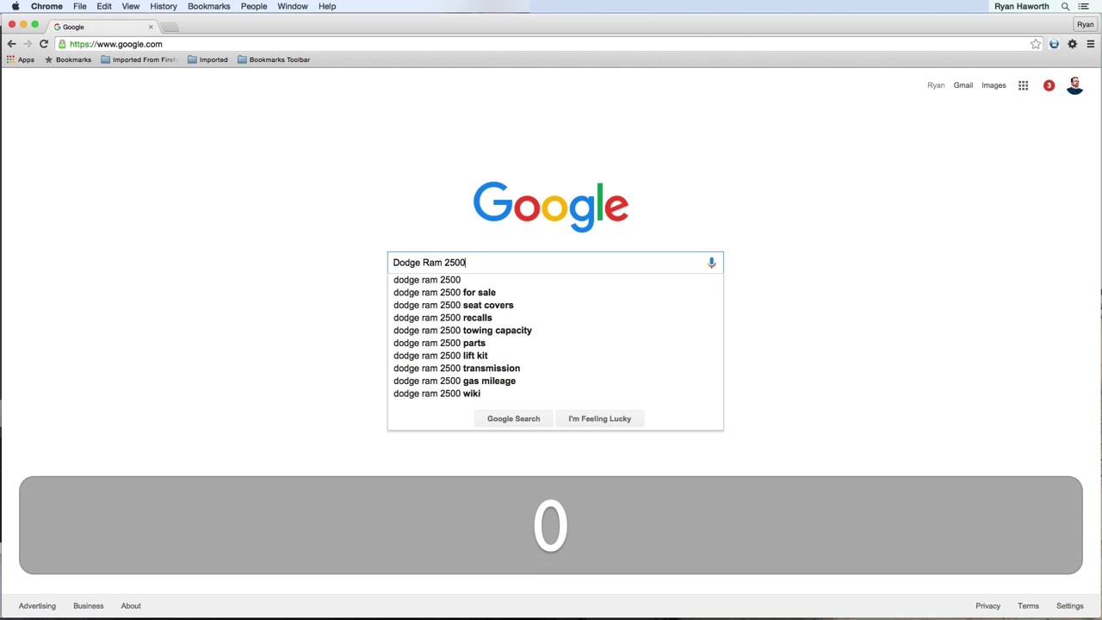
key(Return)
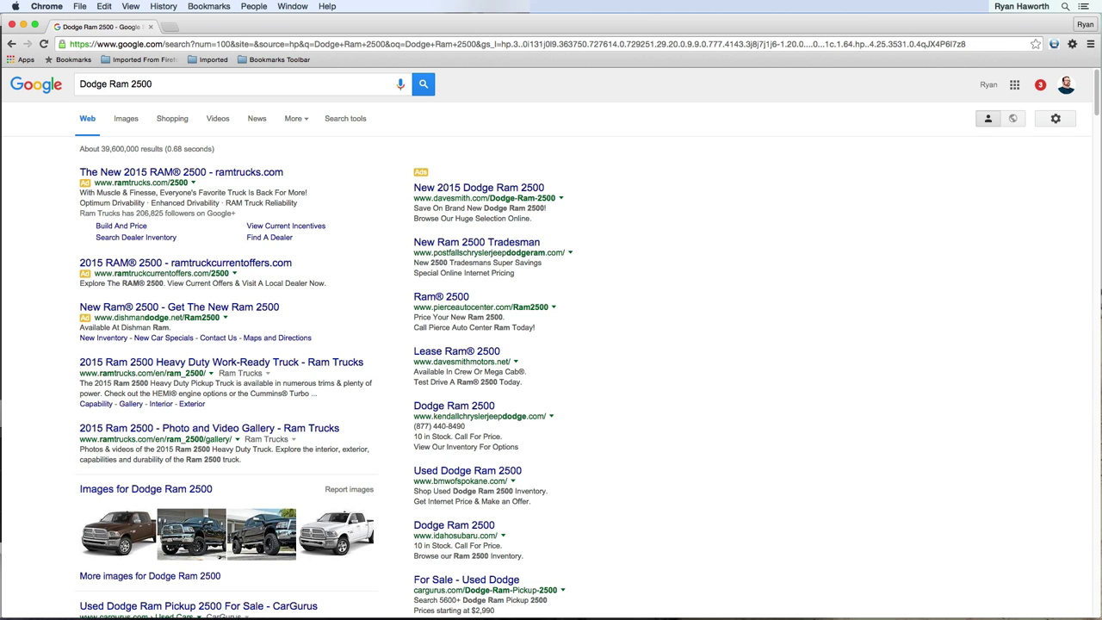
click(128, 135)
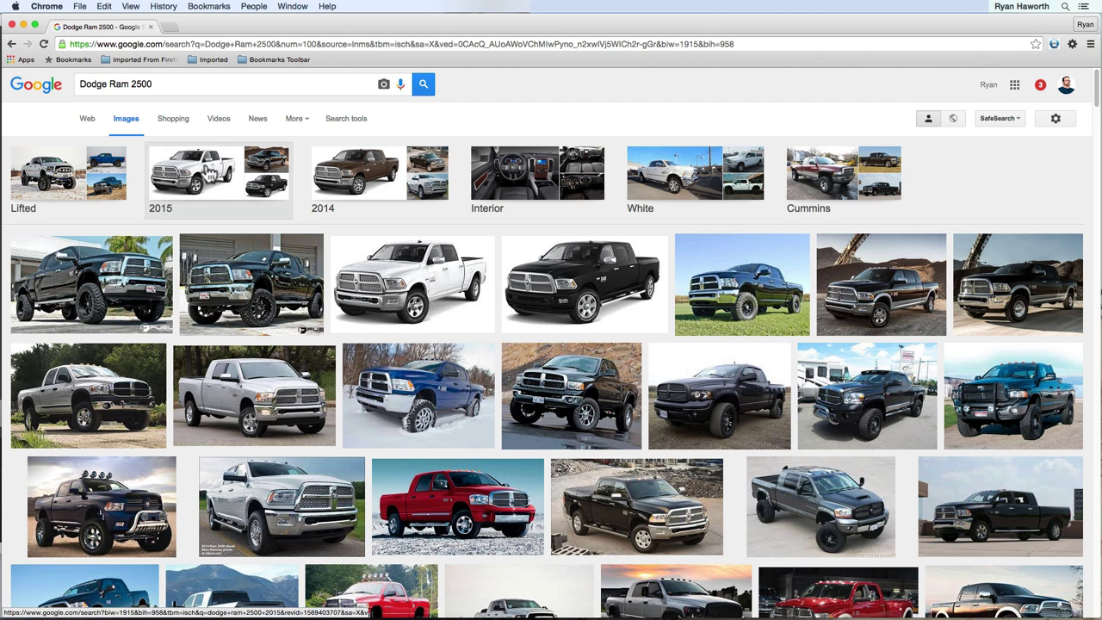
click(170, 85)
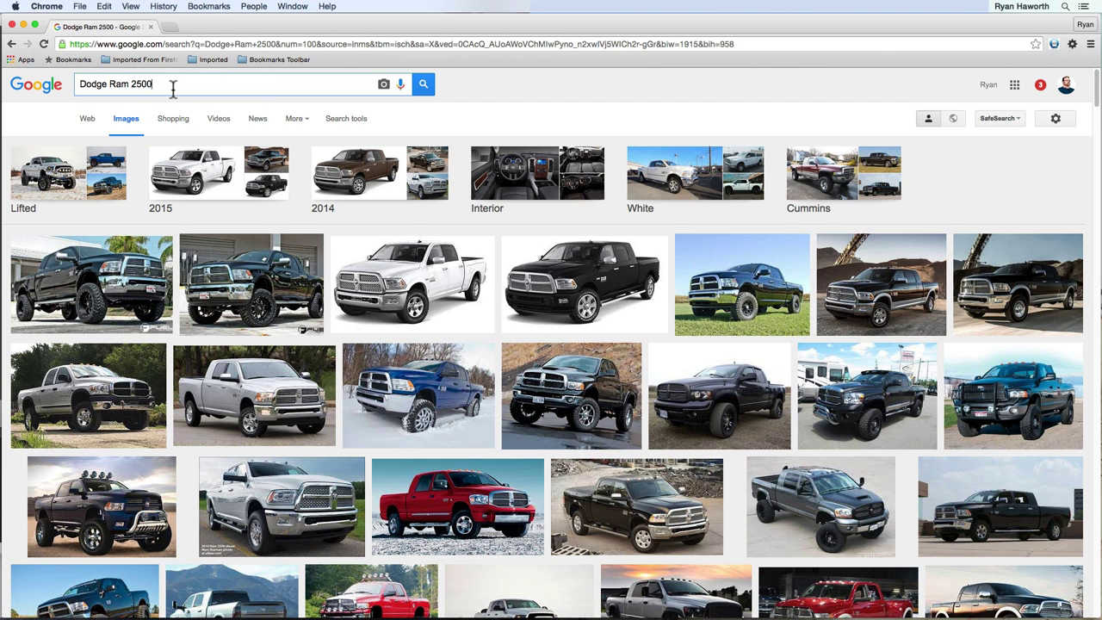
text(bluep)
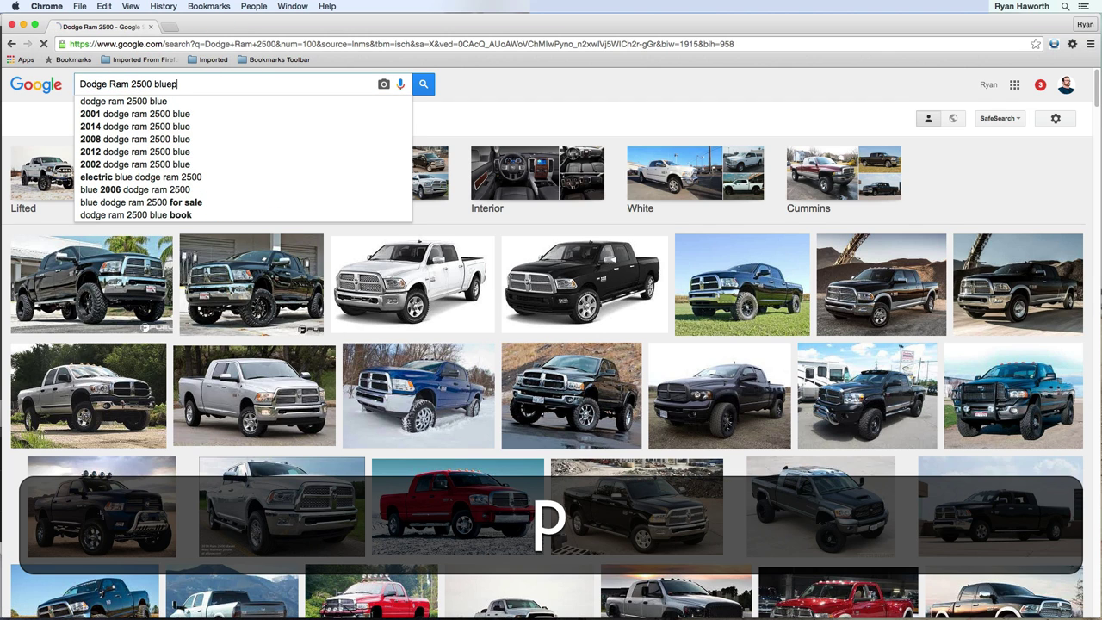
text(rint)
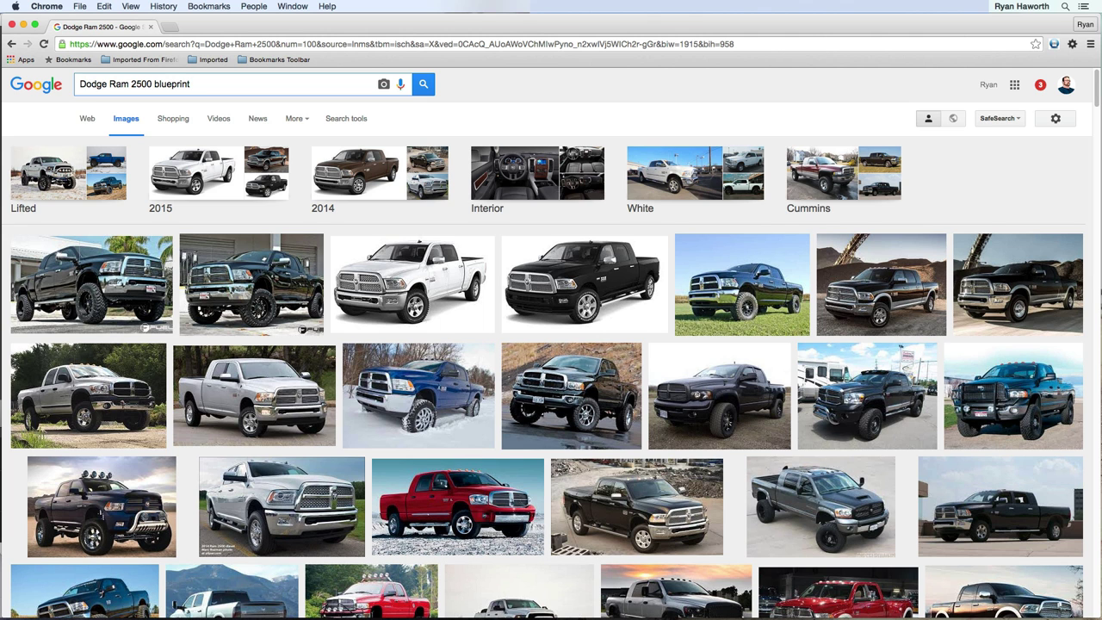
key(Return)
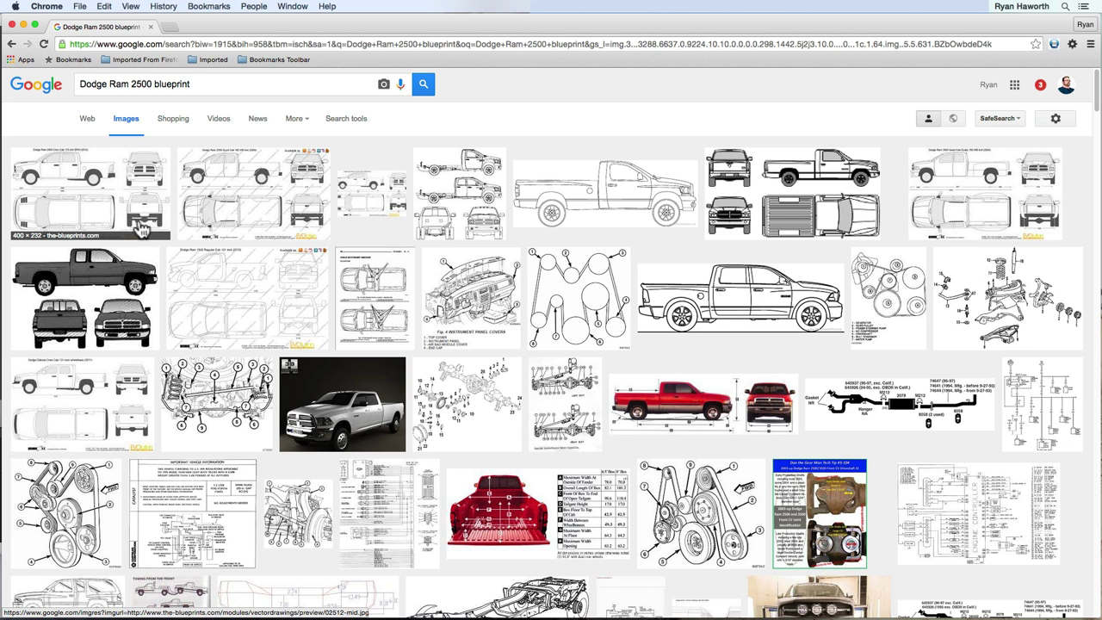
- Compare previews of several results, including the Ram 3500 Dually, Crew Cab and Quad Cab blueprints
click(272, 214)
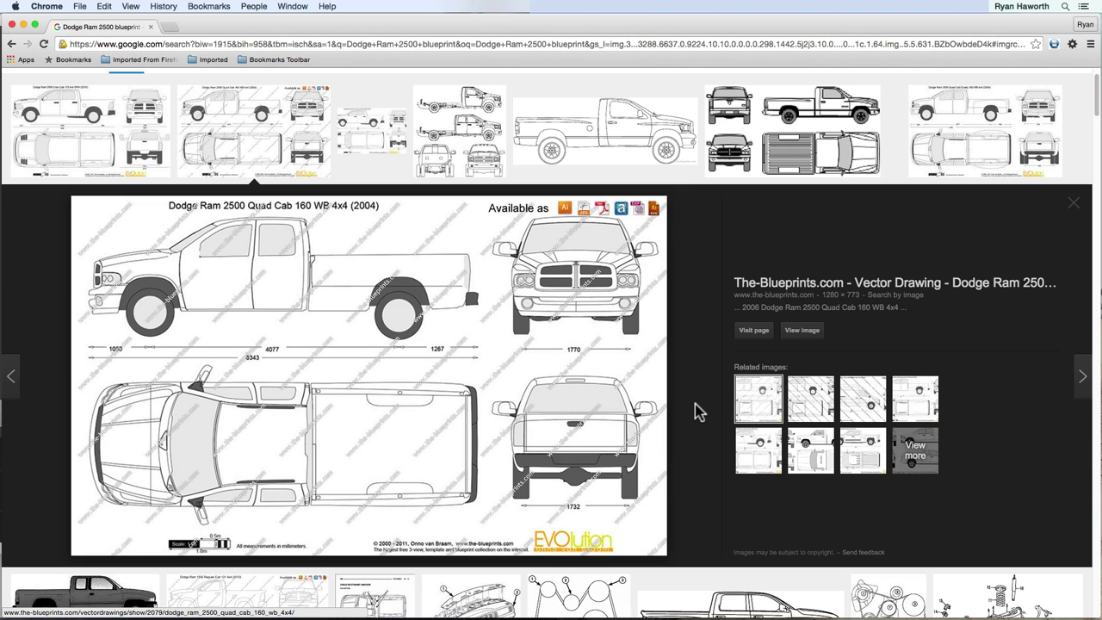
click(969, 149)
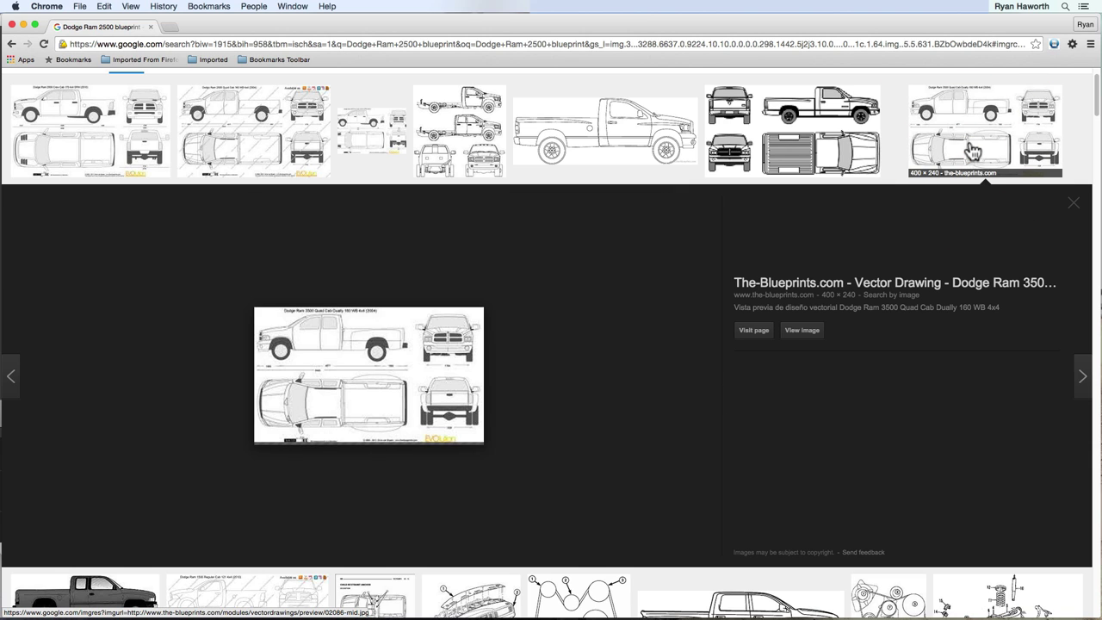
click(784, 155)
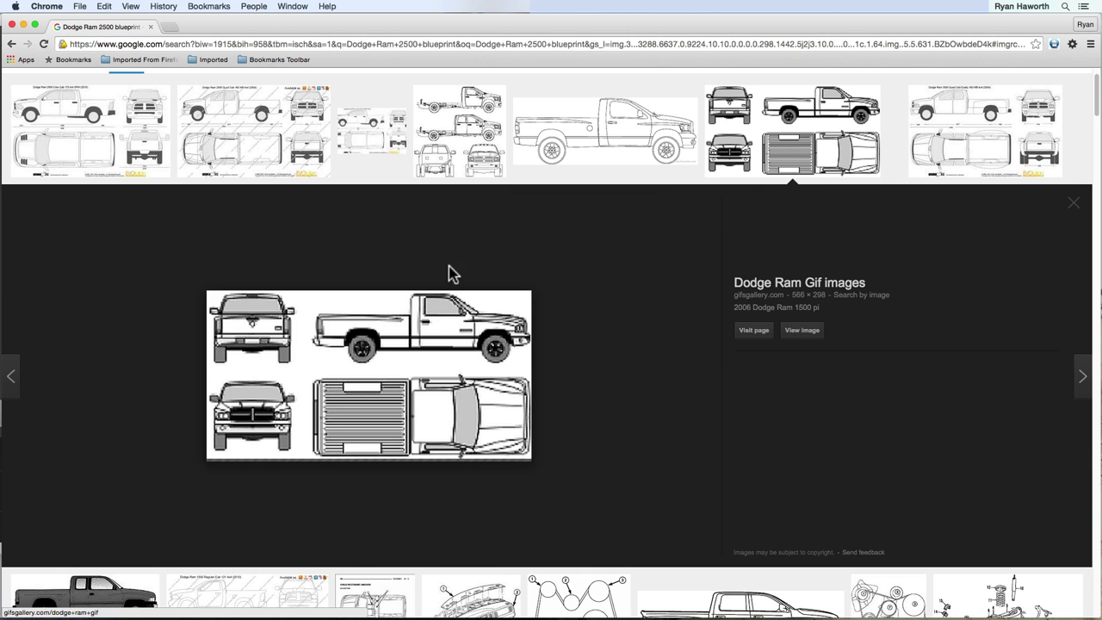
click(452, 155)
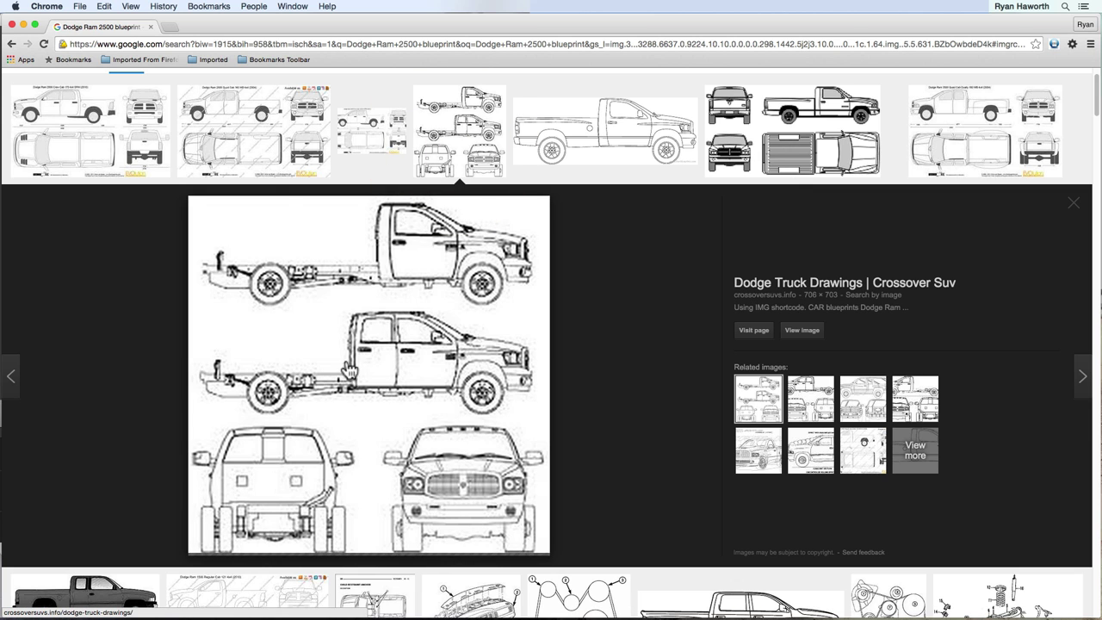
click(261, 140)
click(112, 143)
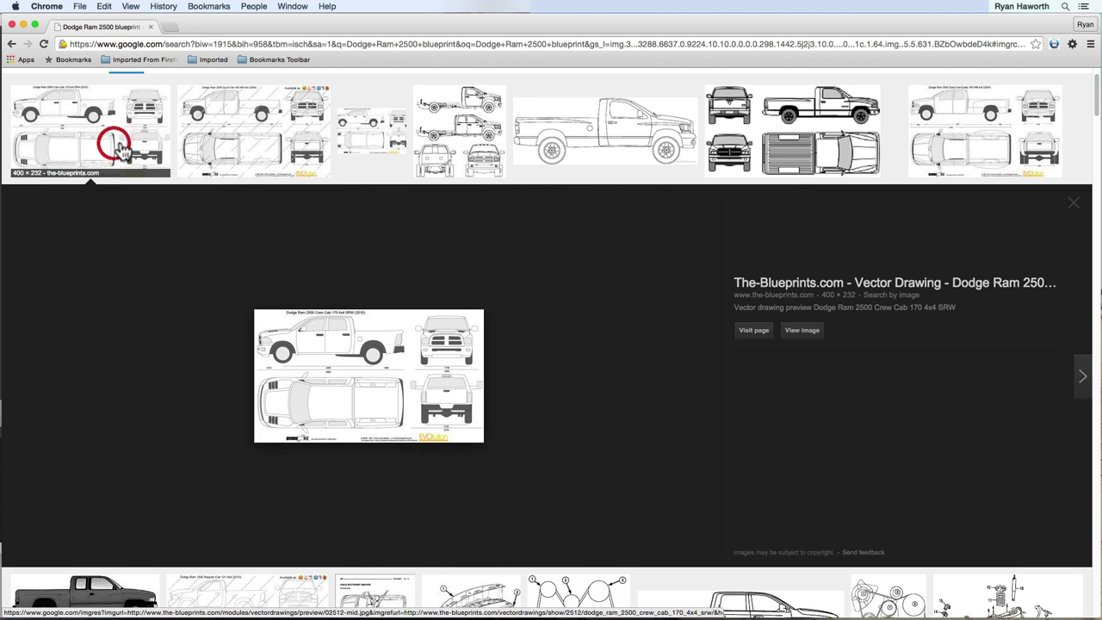
click(279, 139)
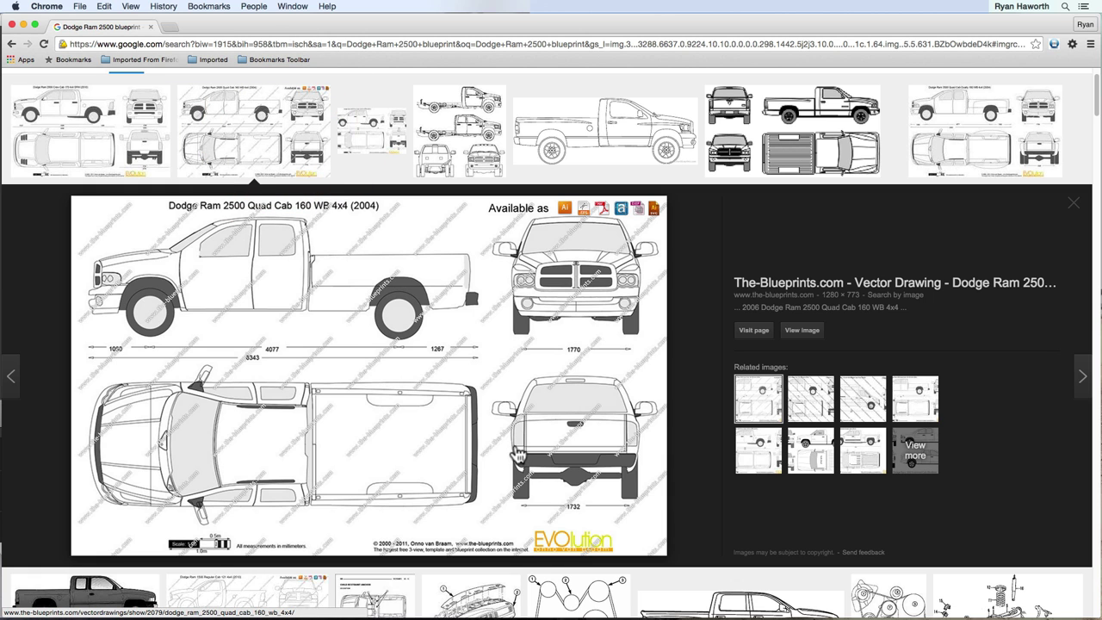
click(283, 159)
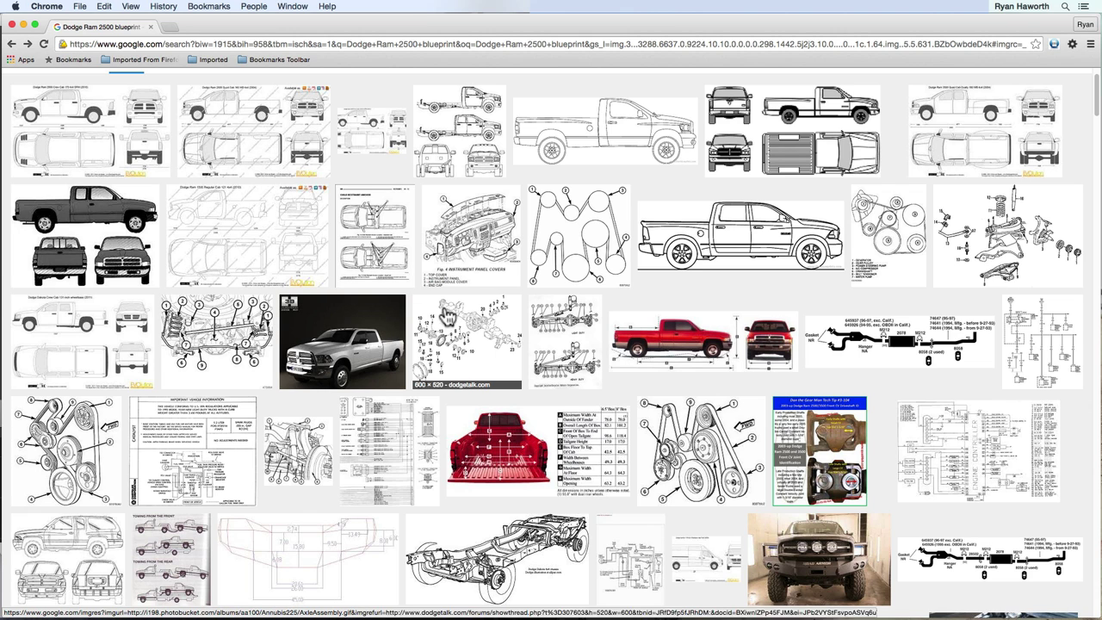
- Reopen the Dodge Ram 2500 Quad Cab 160 WB 4x4 (2004) blueprint in a larger preview
scroll(1089, 95, up, 2)
click(1087, 97)
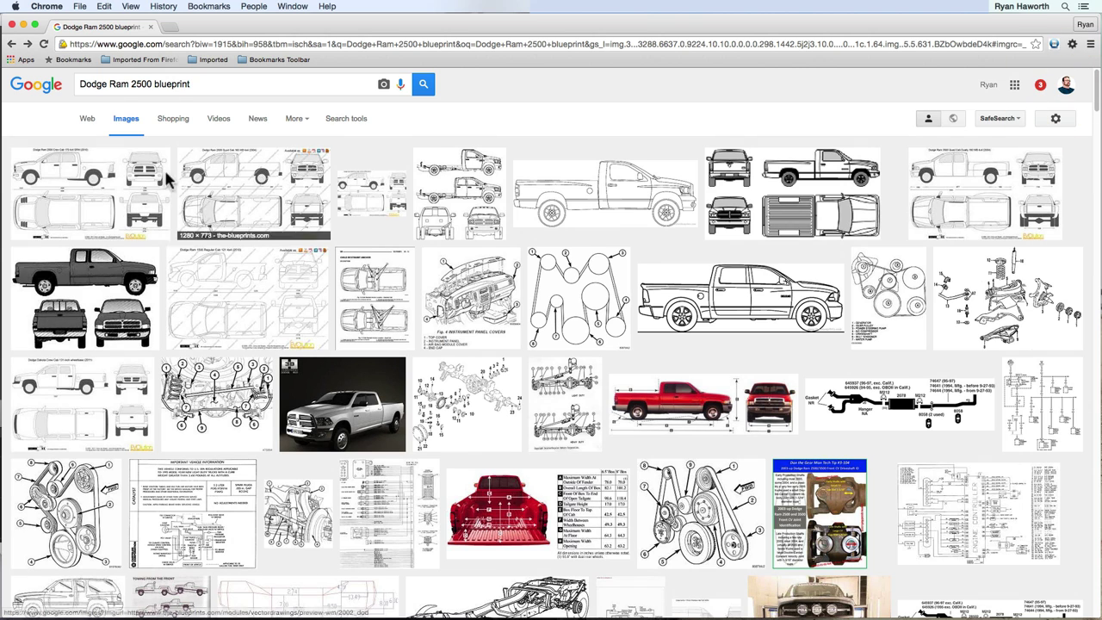
click(349, 120)
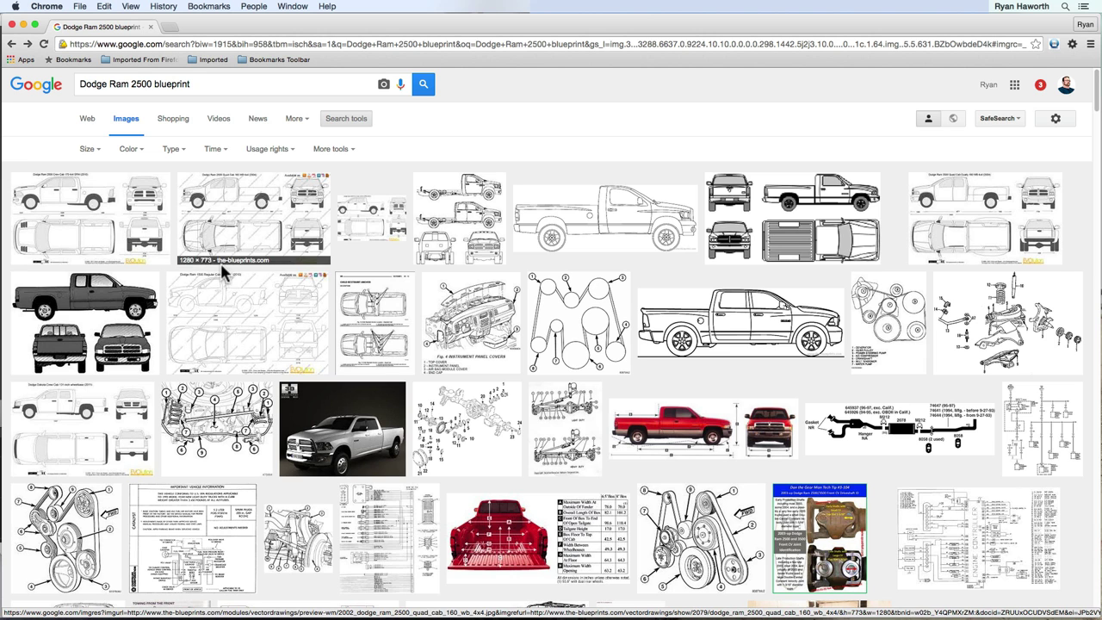
click(257, 222)
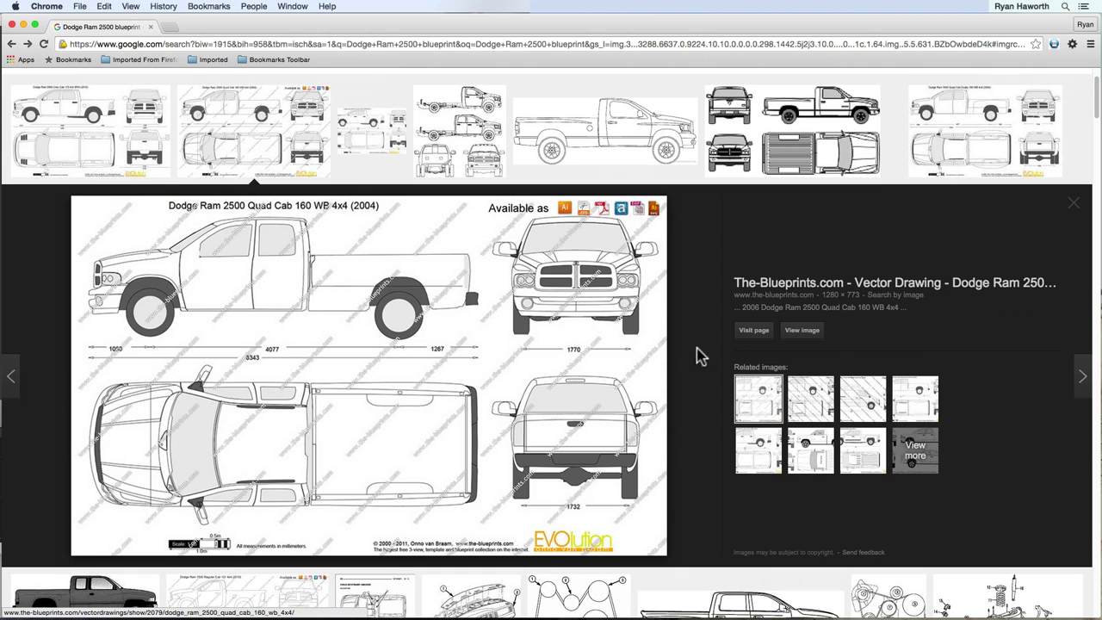
- Copy the full-size Dodge Ram blueprint image, then hide Chrome
click(802, 330)
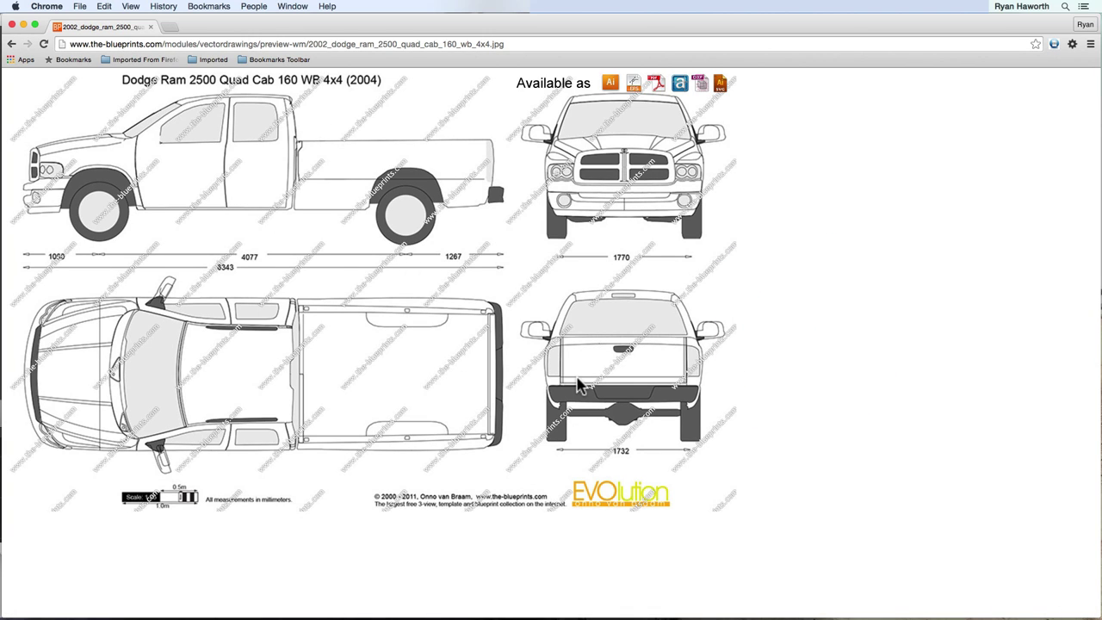
right_click(443, 304)
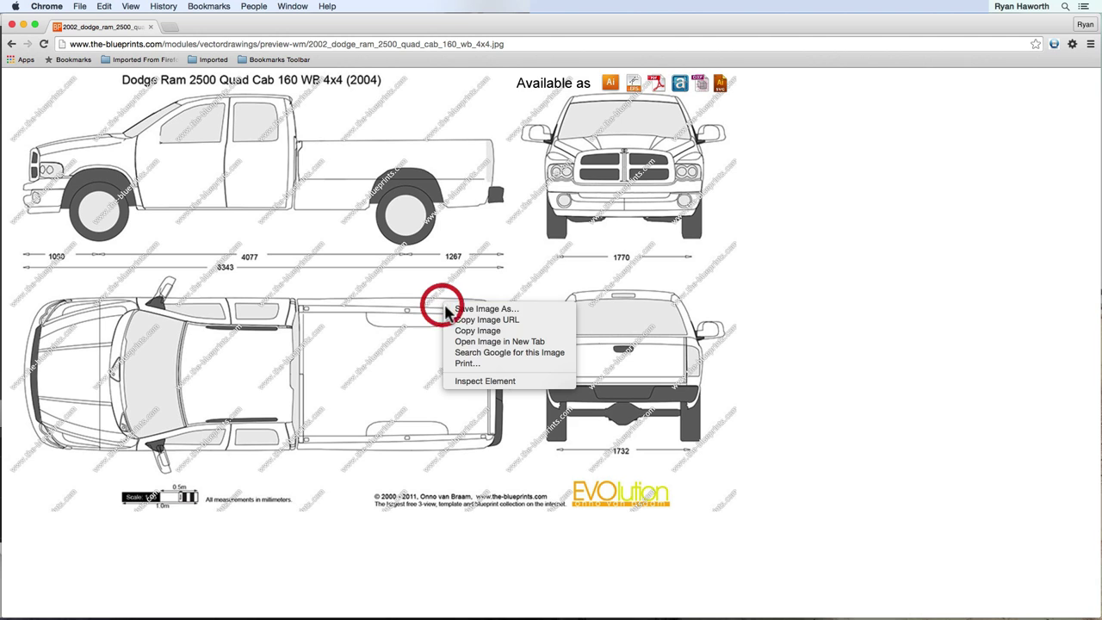
click(495, 333)
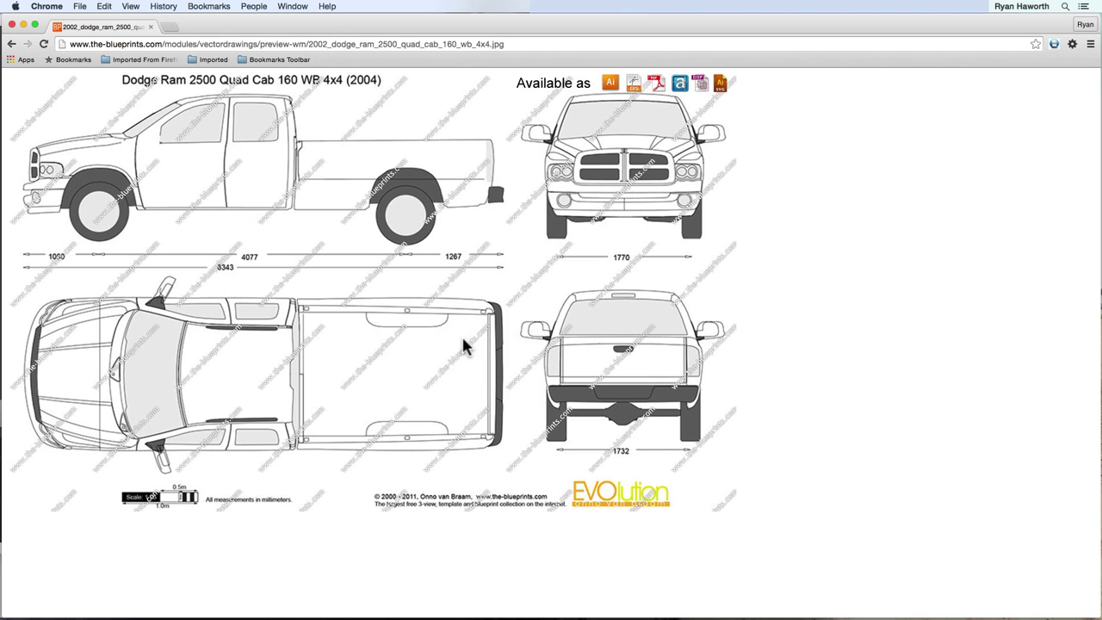
key(super+h)
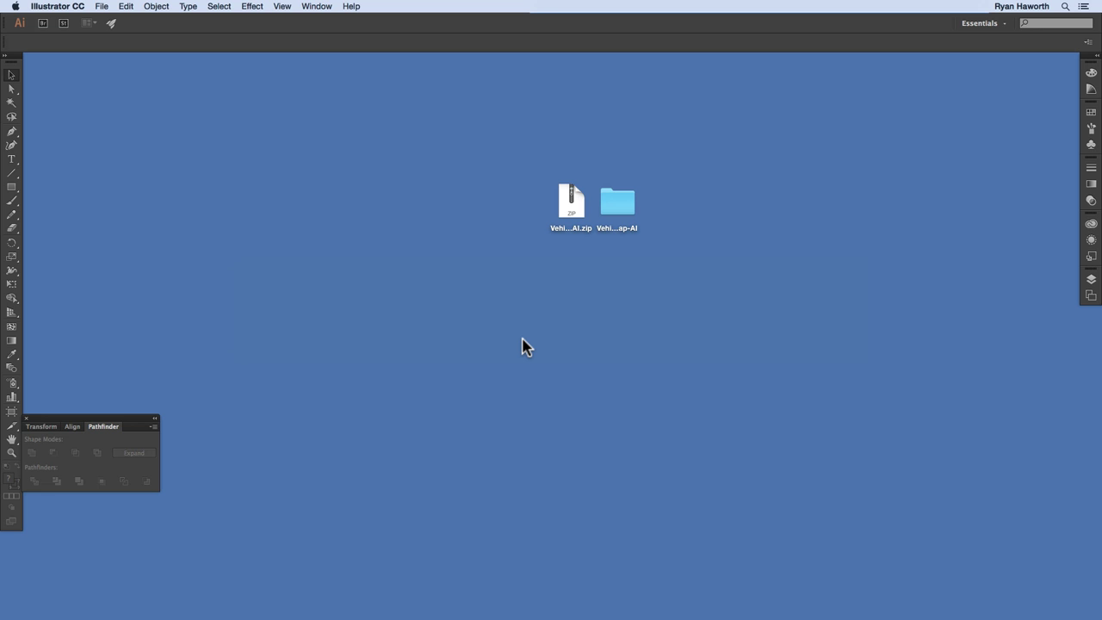
- Create a new Letter-size document, paste the blueprint, and zoom out to see it all
key(super+n)
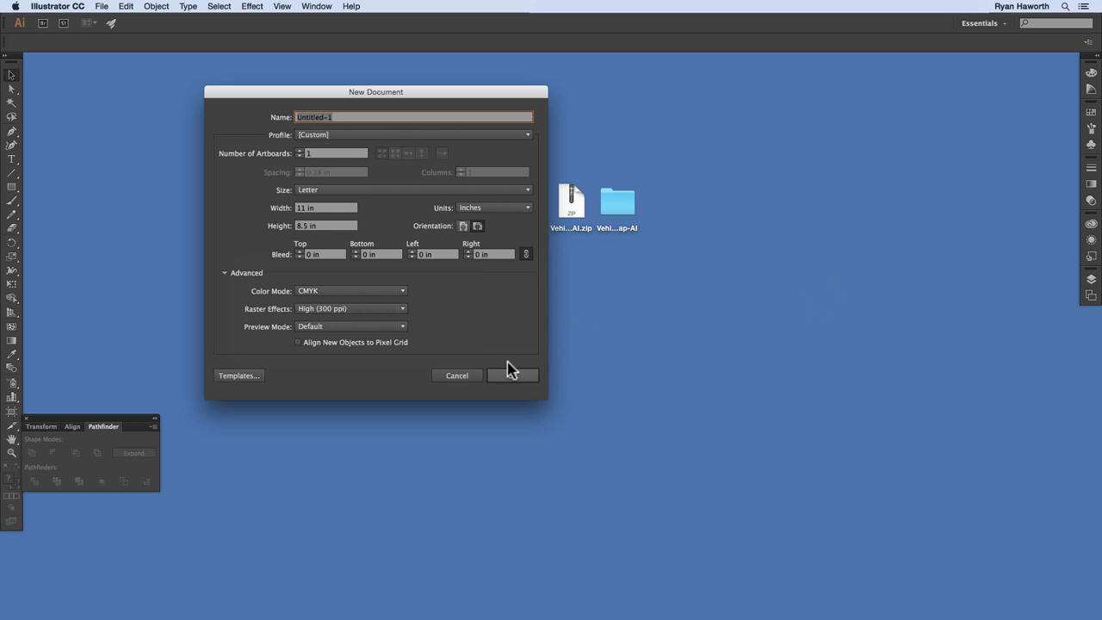
click(514, 379)
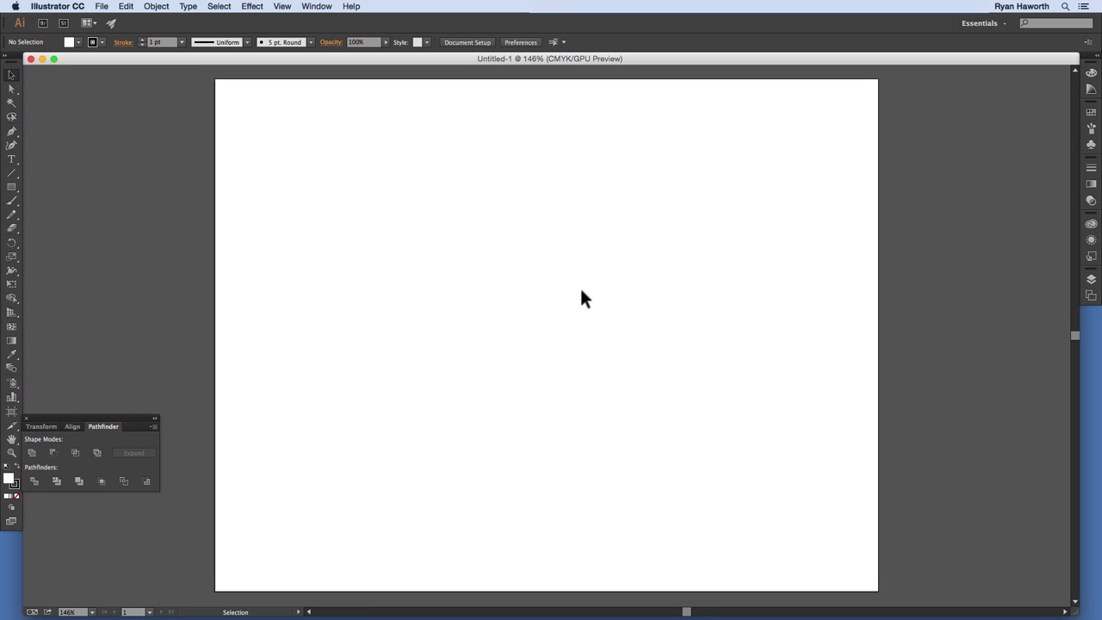
key(super+v)
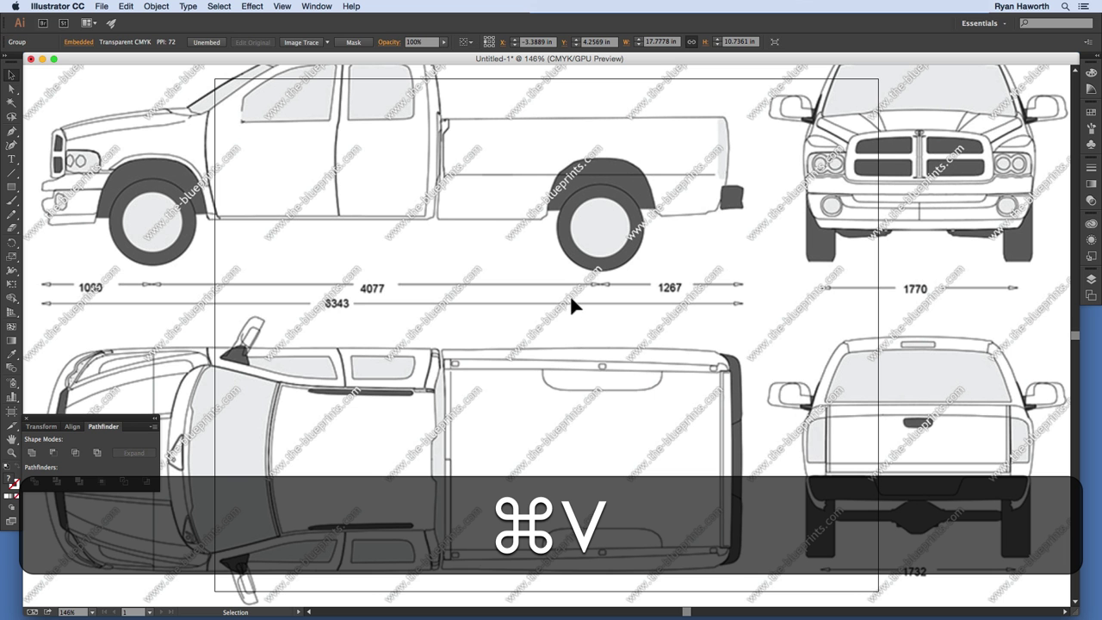
key(super+0)
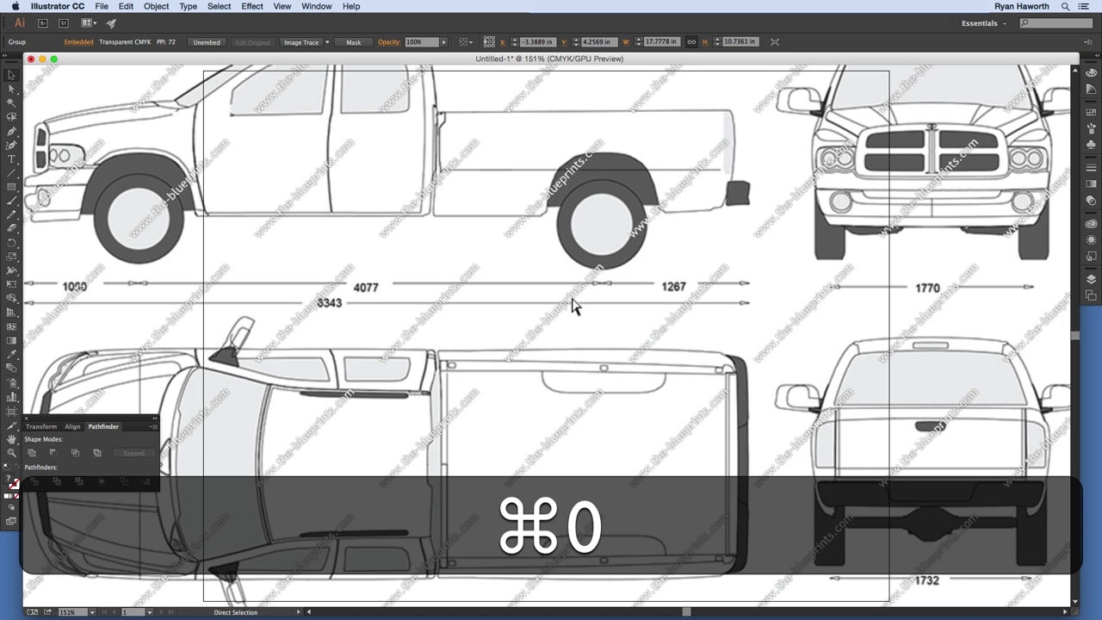
key(super+minus)
key(super+minus)
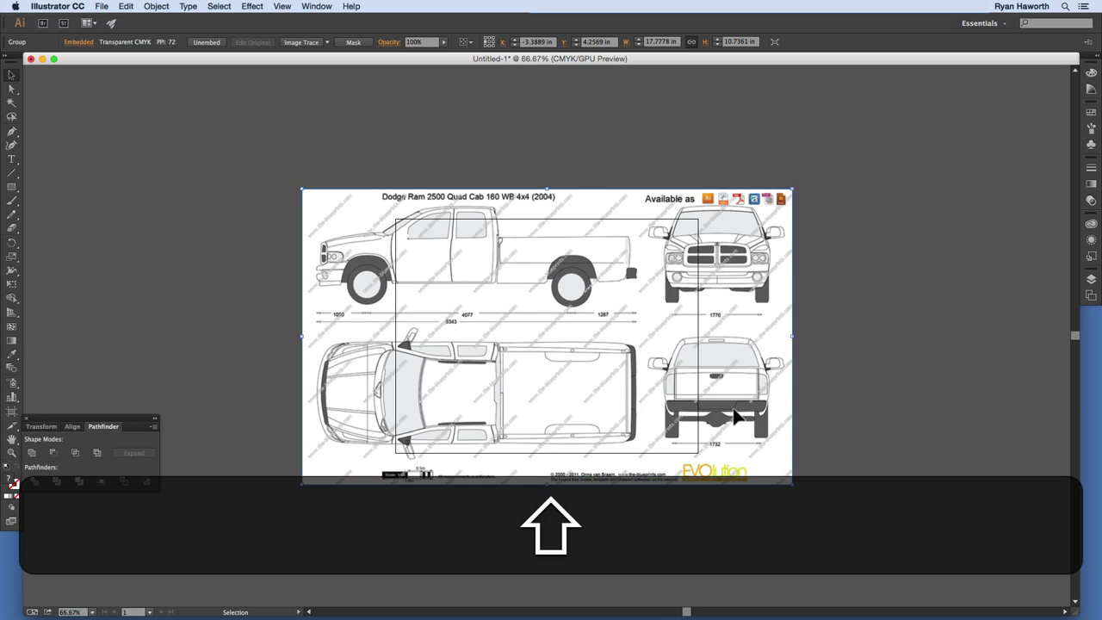
key(shift+o)
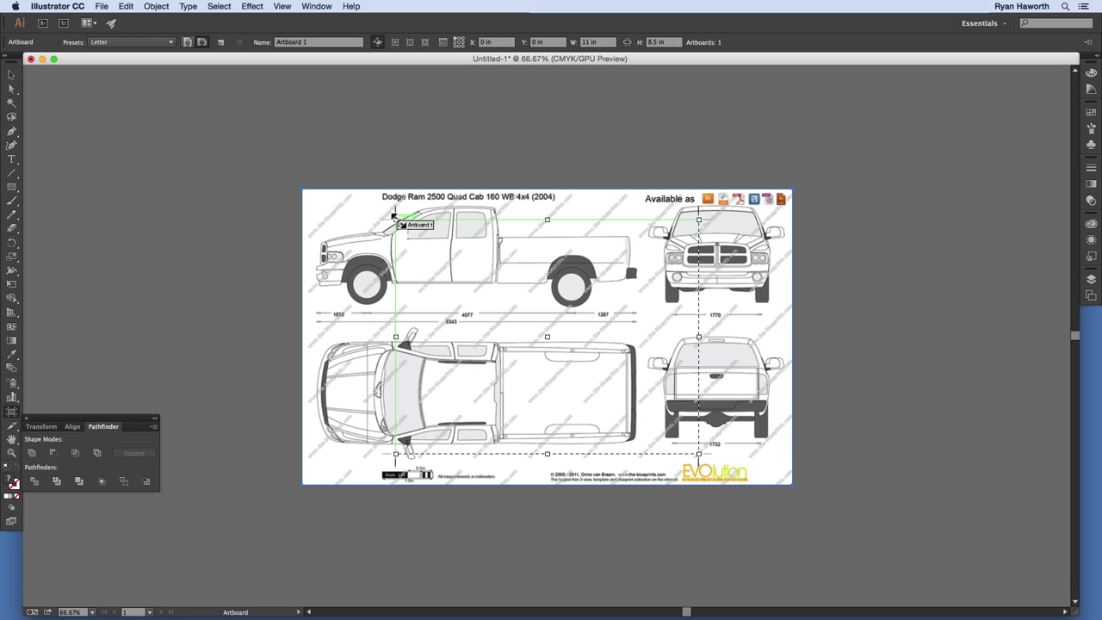
- Stretch the artboard to the image corners, making it 17.78 × 10.74 in, and view at 100%
drag(395, 218, 302, 189)
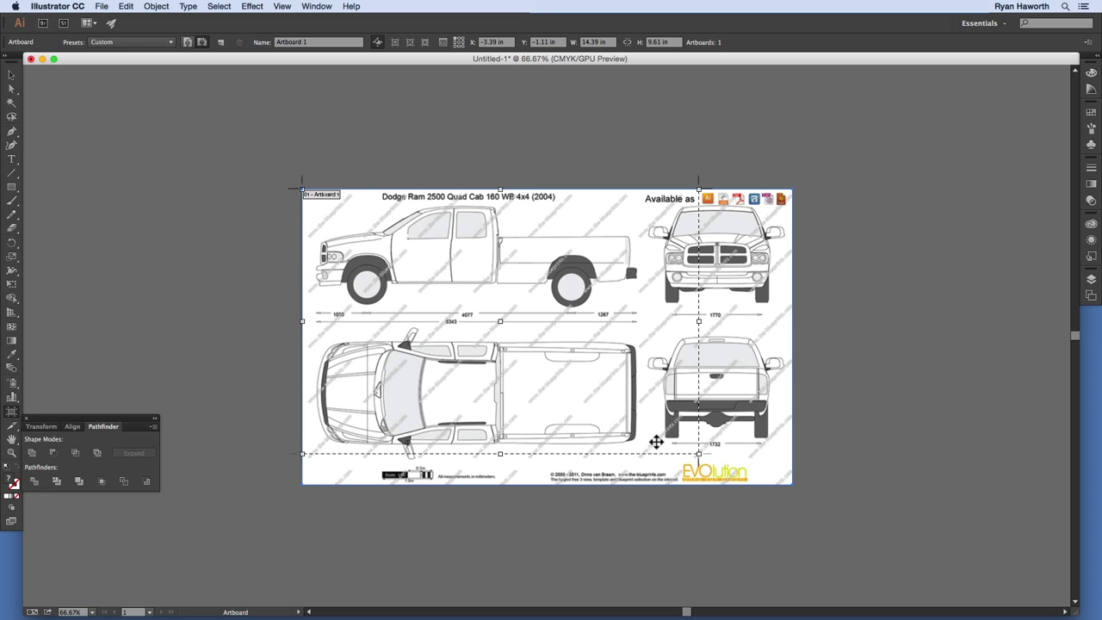
drag(698, 453, 792, 485)
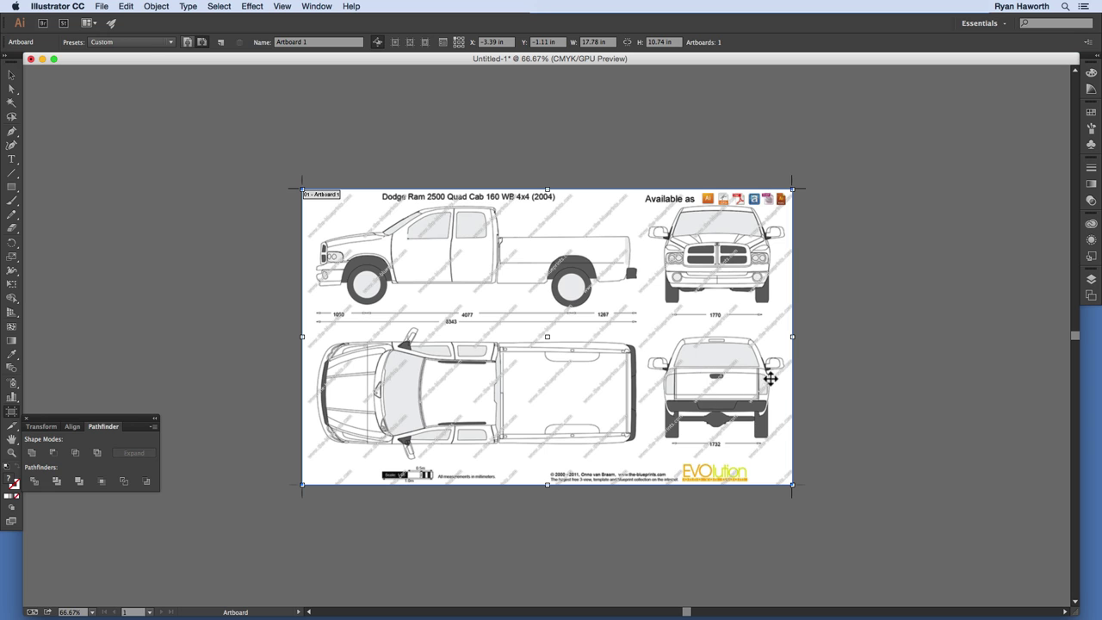
key(super+1)
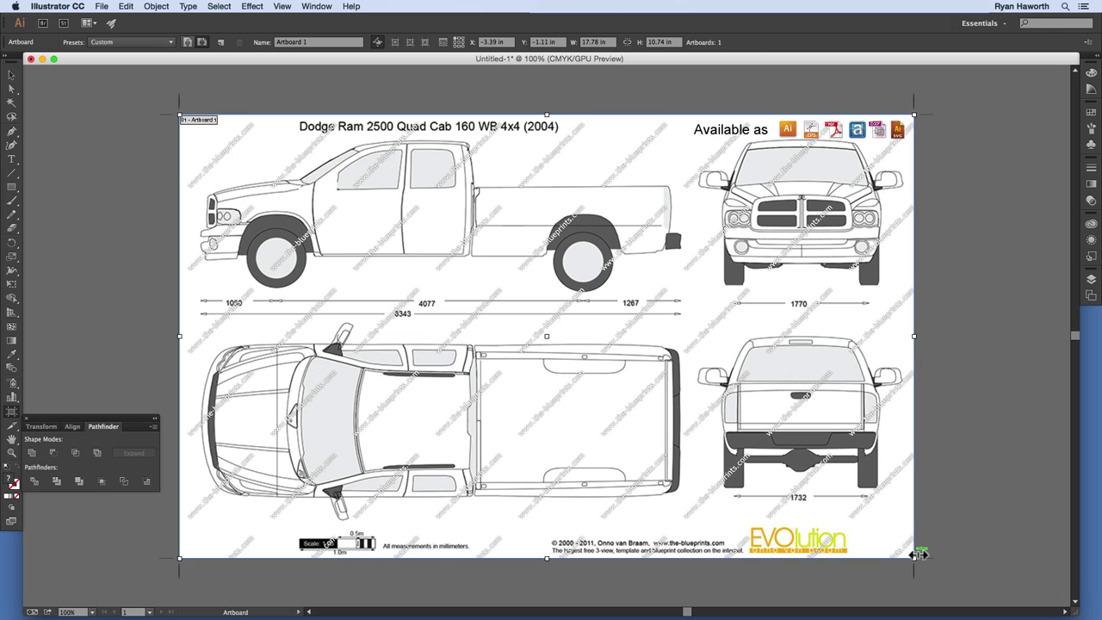
- Deselect the image, choose the Rectangle tool, and reset to default white fill and black stroke
key(super+z)
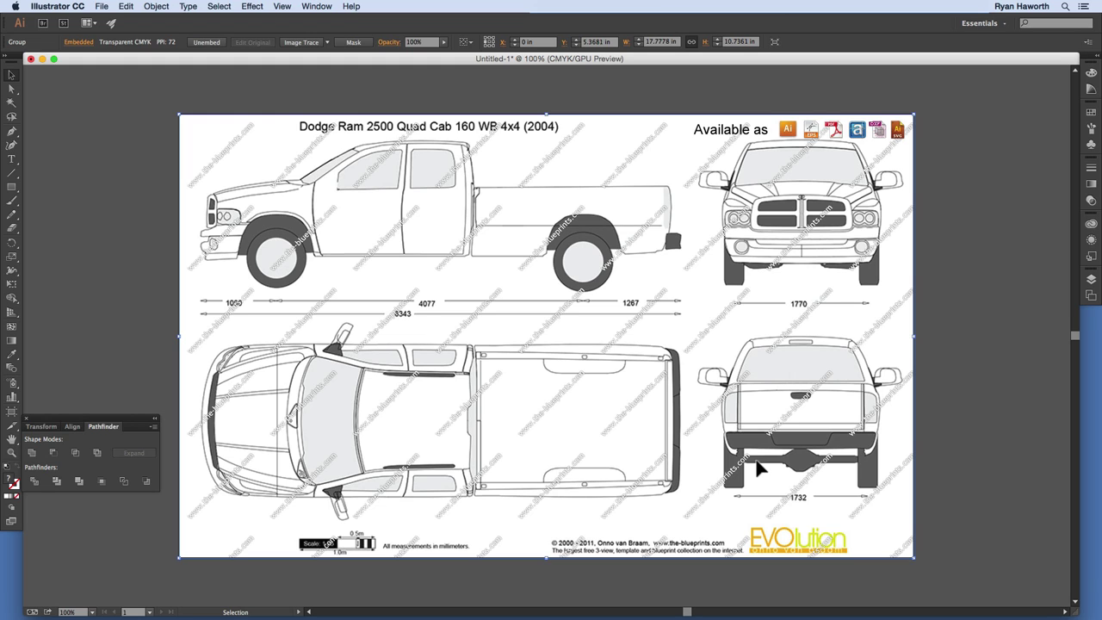
click(144, 176)
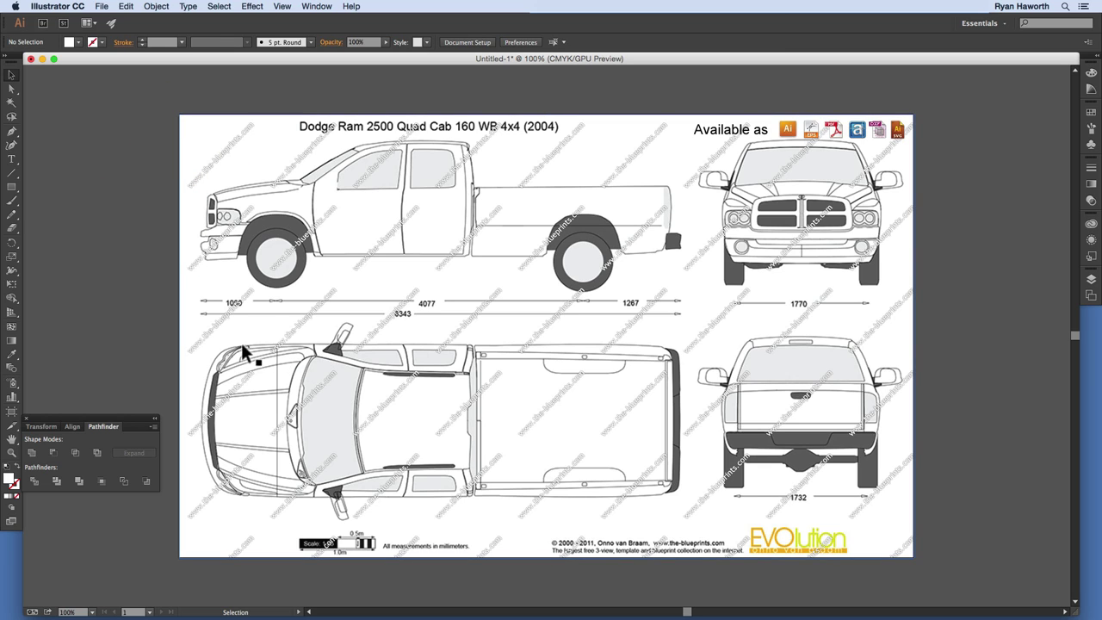
click(12, 187)
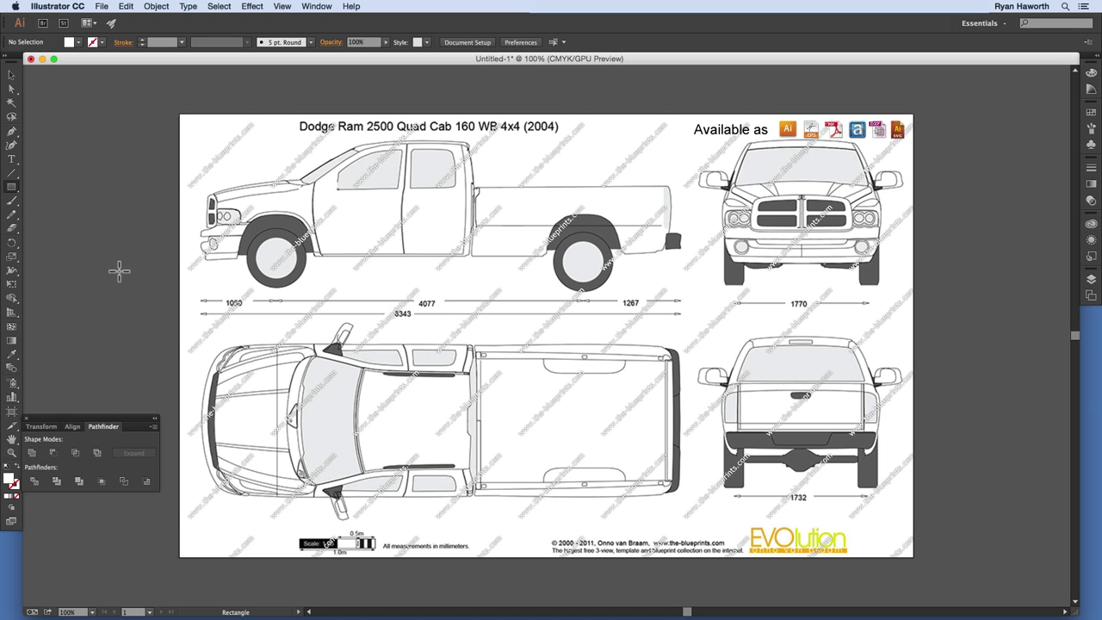
key(m)
click(6, 467)
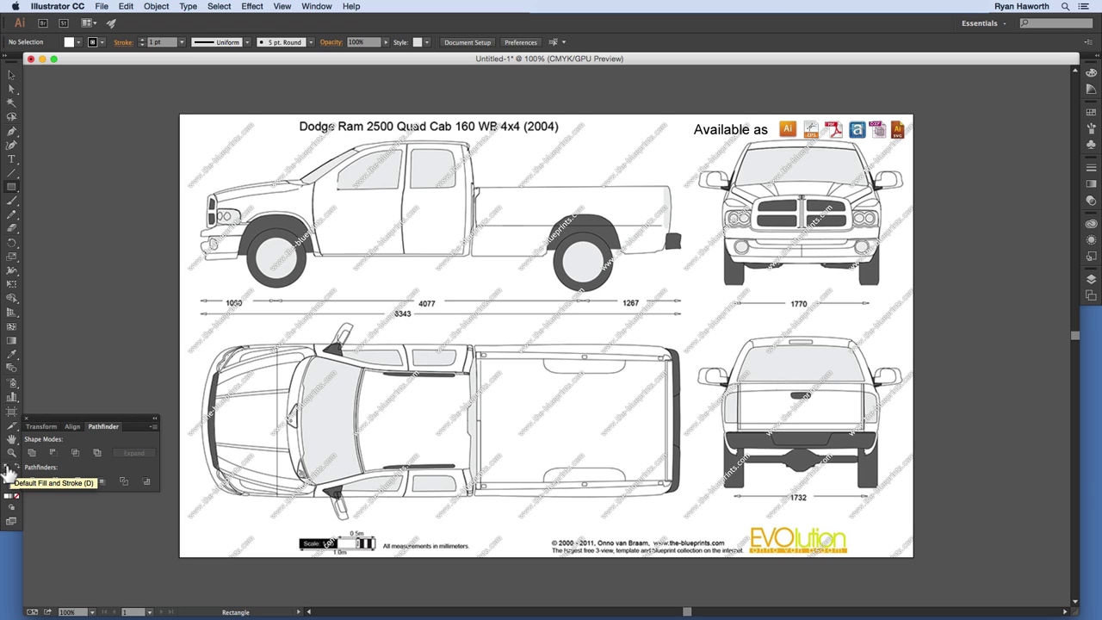
key(d)
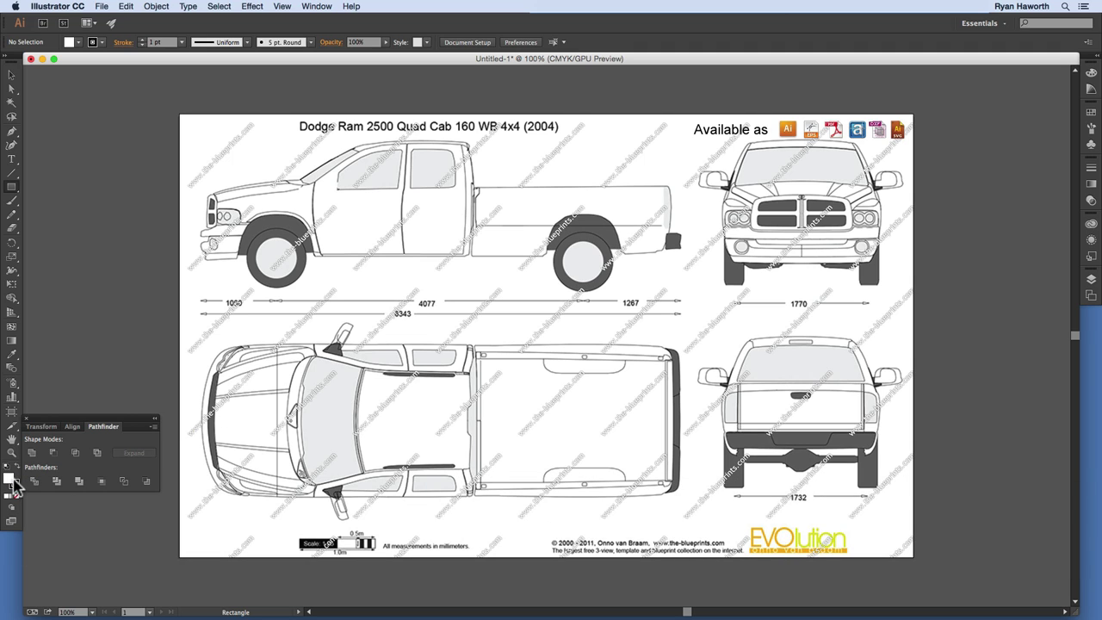
click(15, 489)
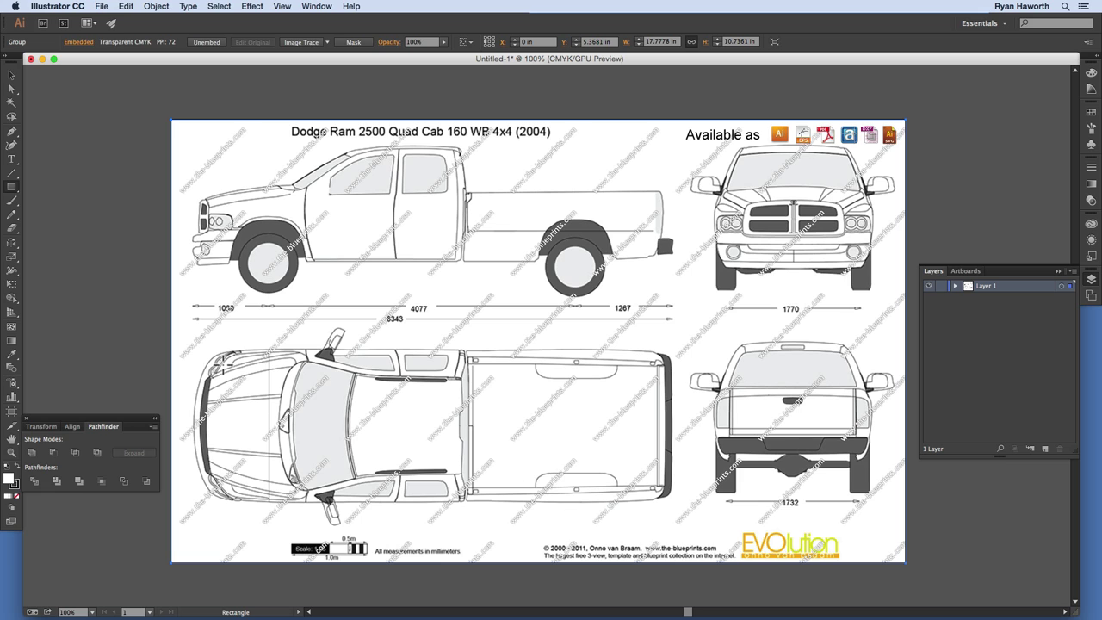
- Draw an 11.86 × 5.01 in rectangle over the top view and select it with the blueprint
drag(185, 325, 679, 527)
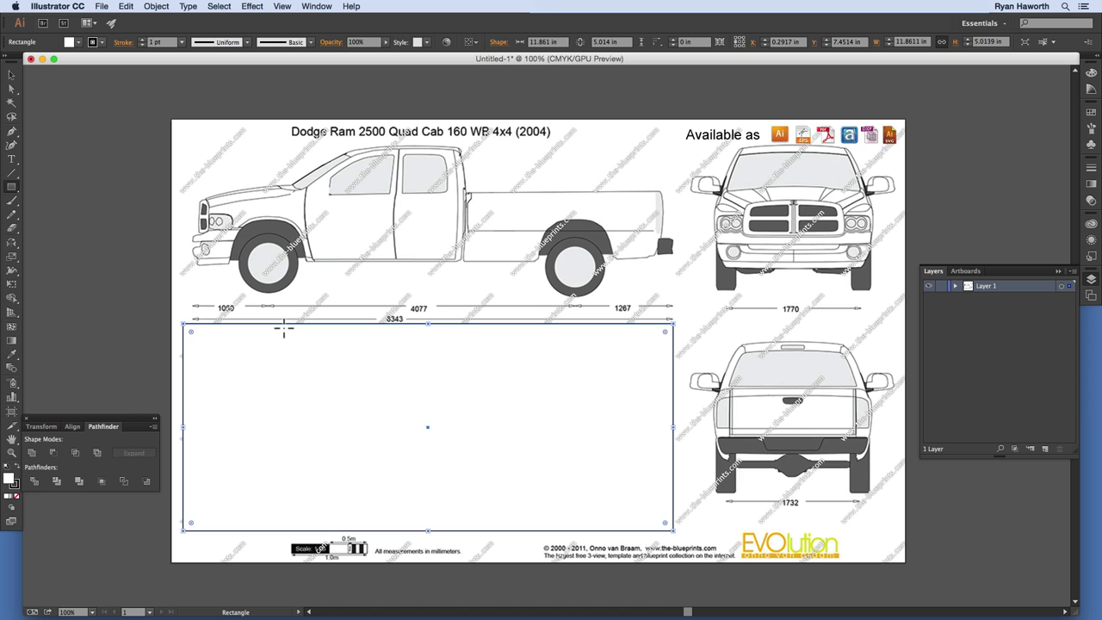
double_click(12, 76)
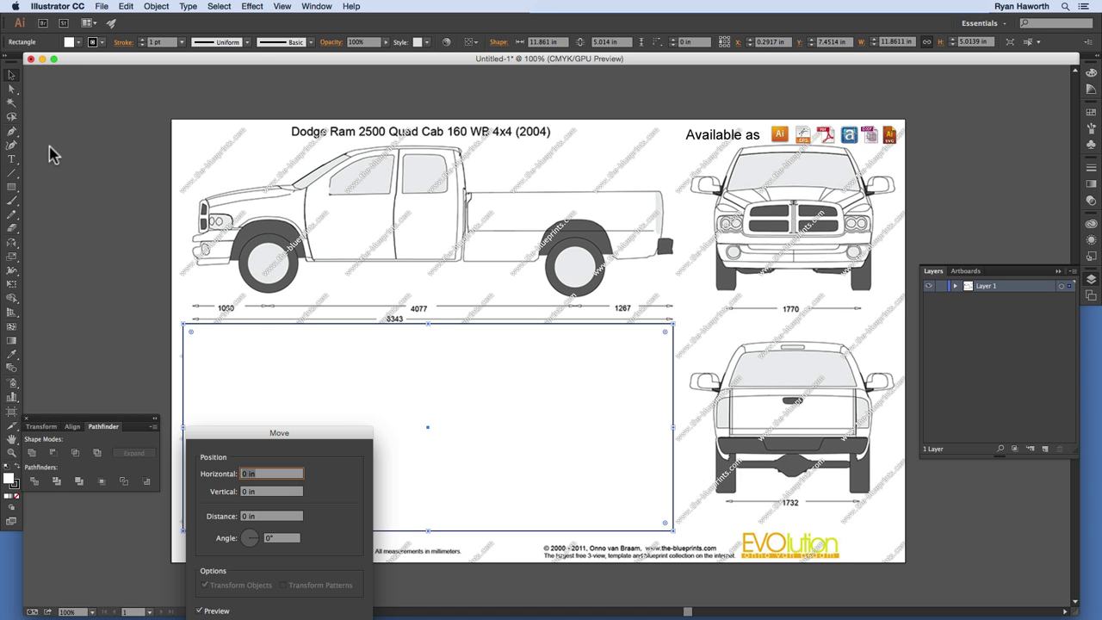
key(Escape)
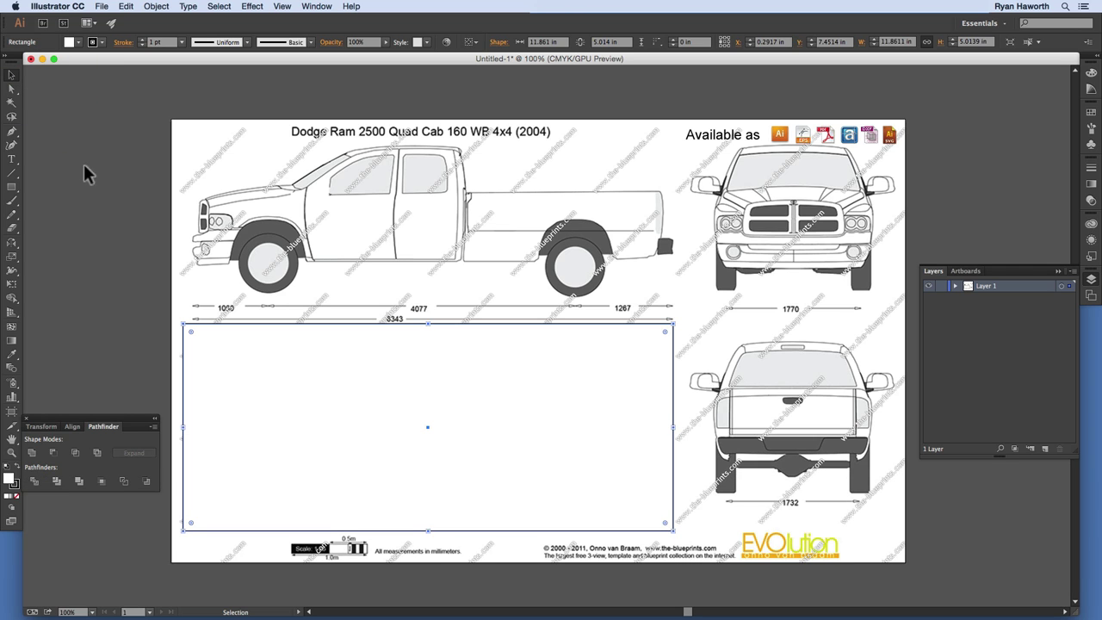
key(v)
key(shift)
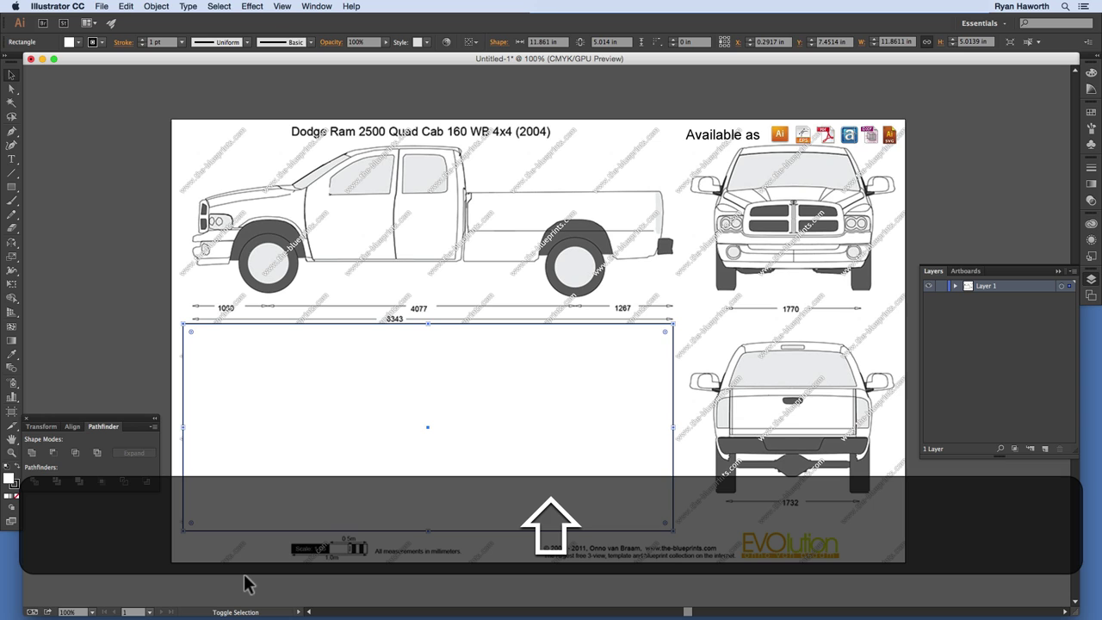
shift+click(194, 284)
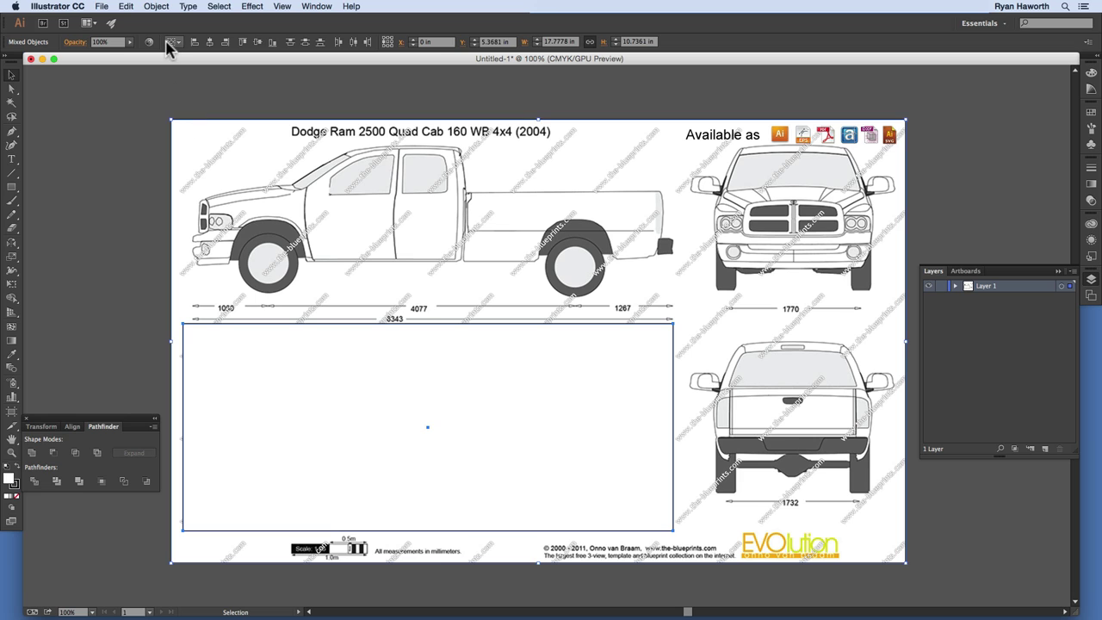
- Make a clipping mask cropping the blueprint to the top-view rectangle
click(156, 7)
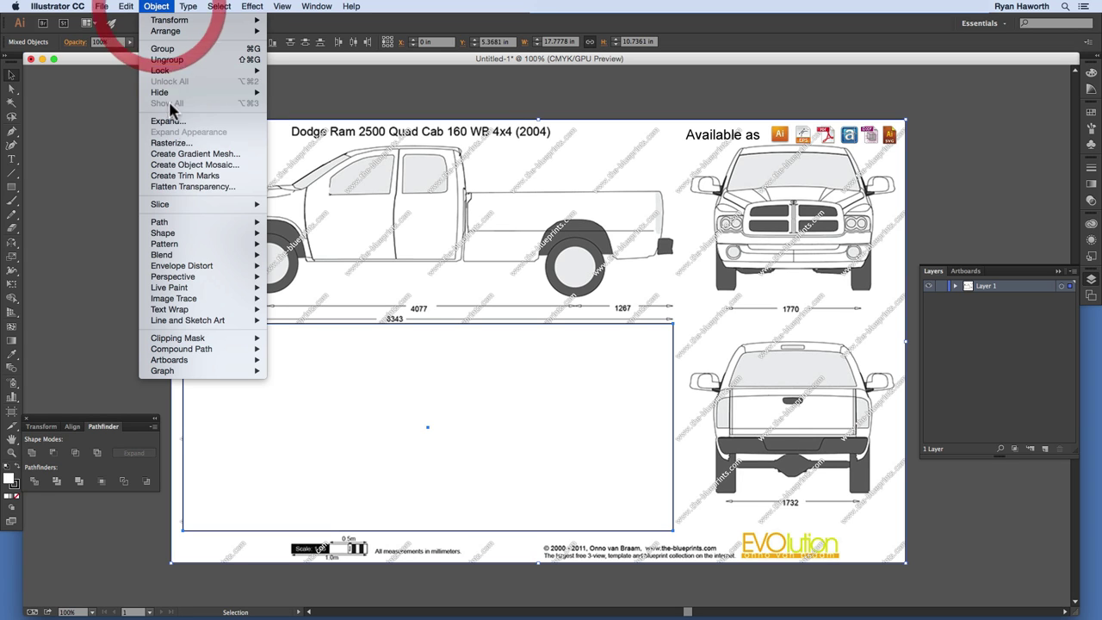
mouse_move(241, 341)
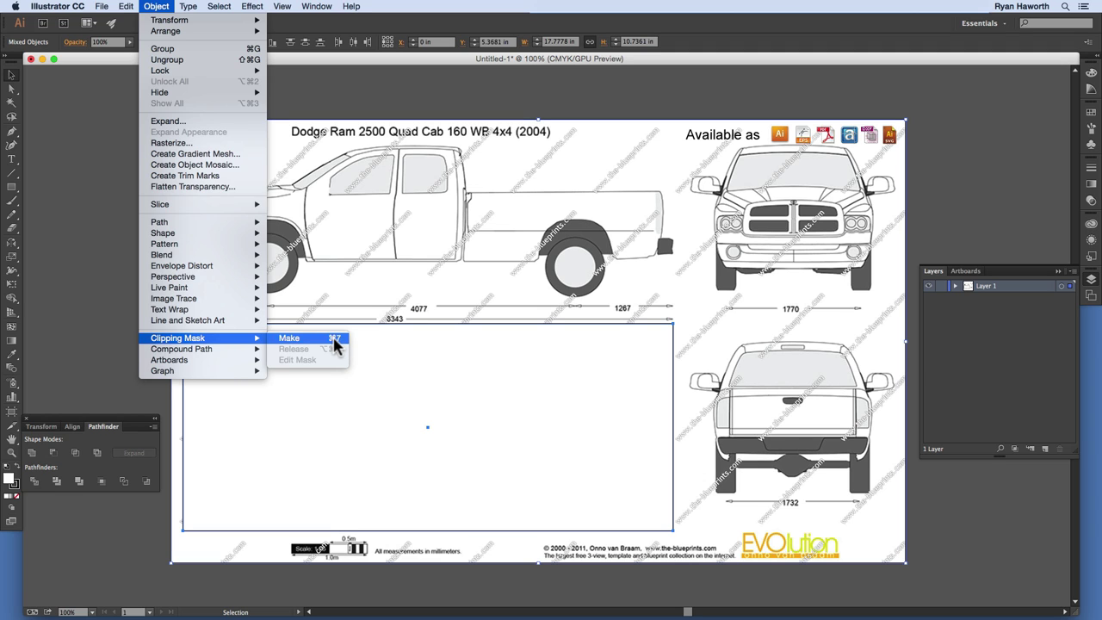
click(296, 337)
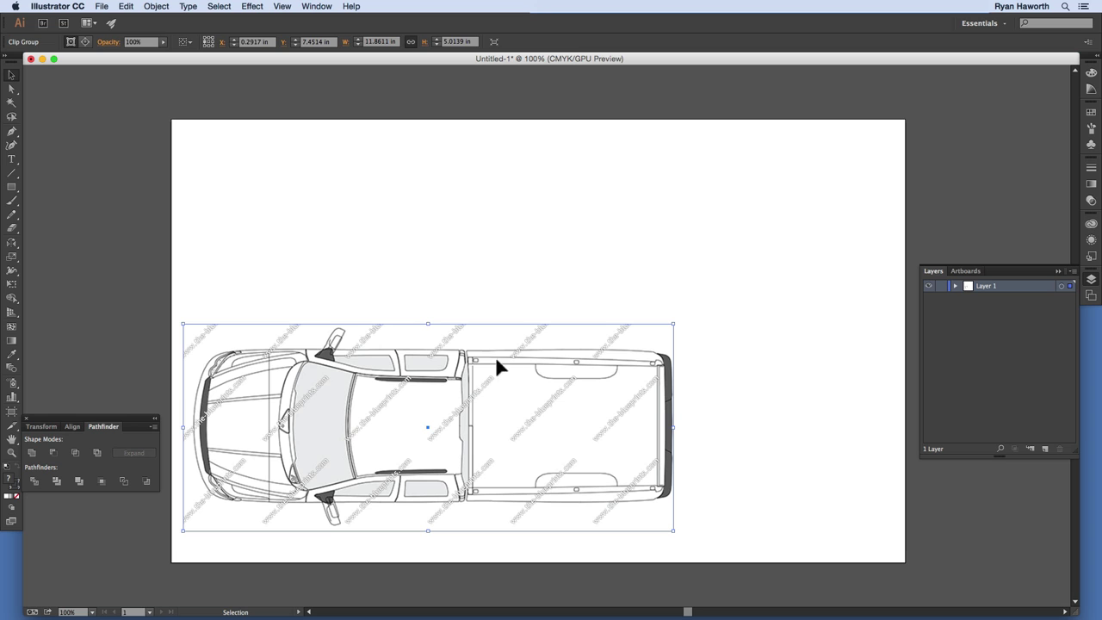
- Move the clipped top view lower on the artboard and paste a fresh full blueprint copy
click(723, 367)
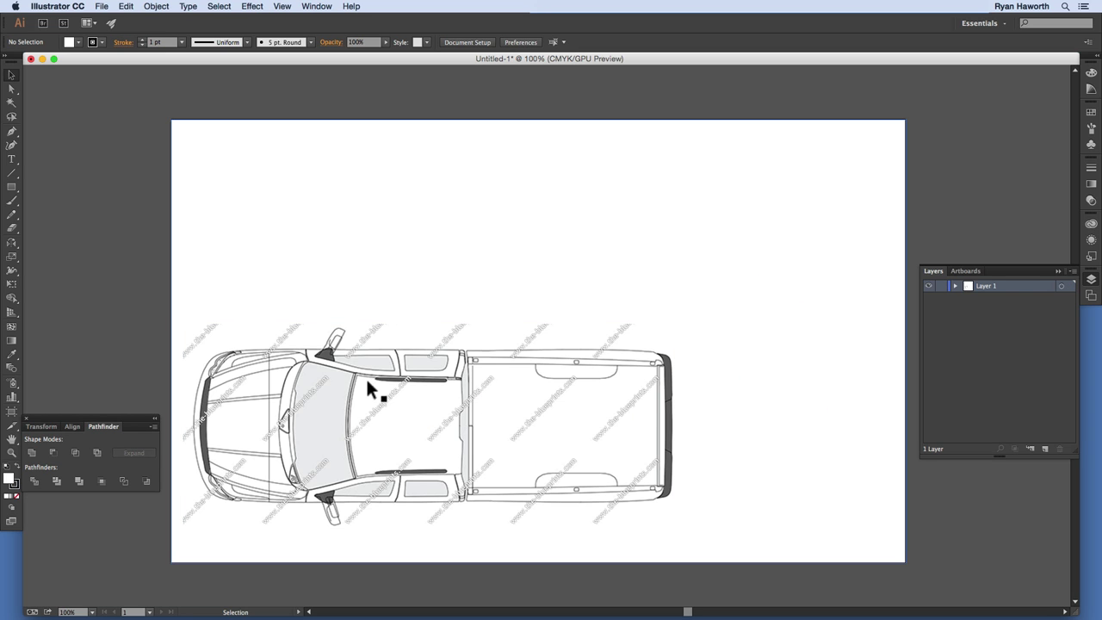
click(232, 354)
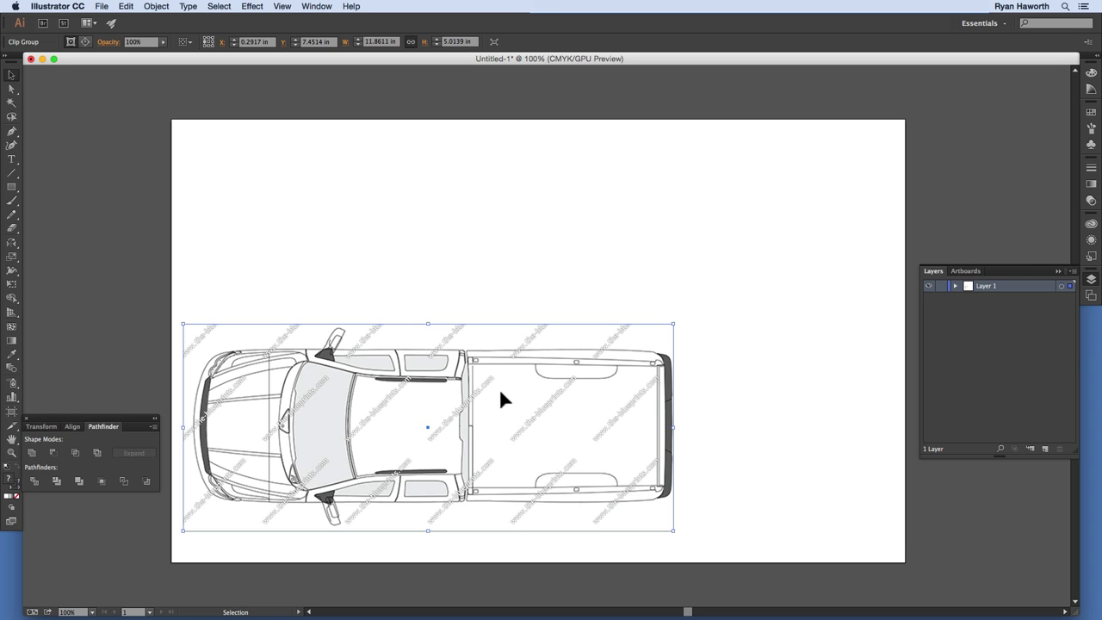
drag(508, 445, 520, 315)
drag(569, 269, 560, 418)
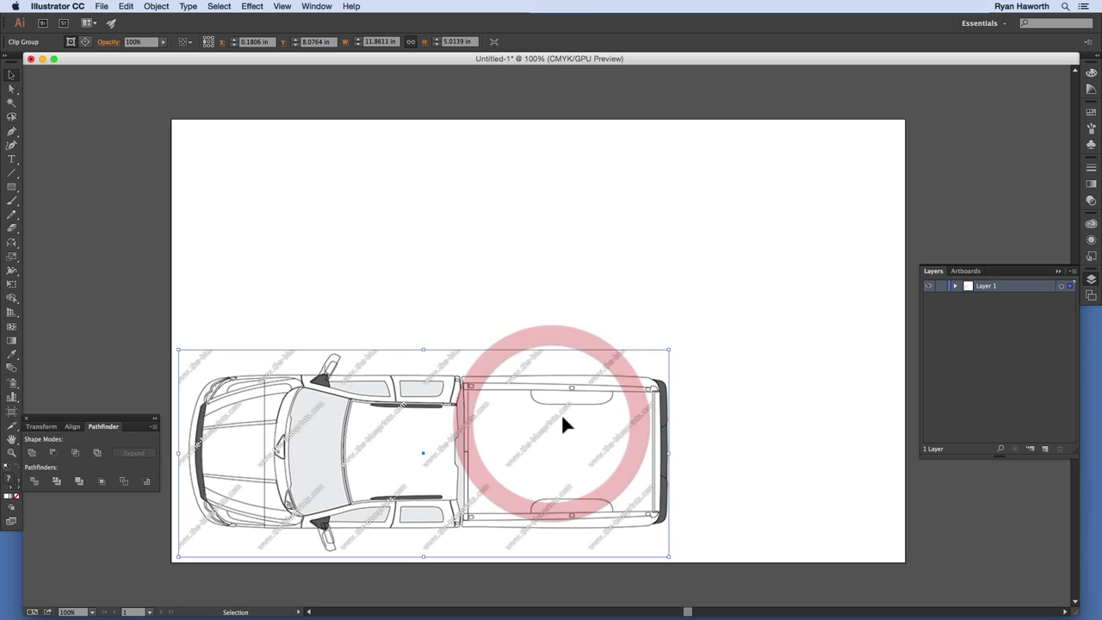
click(700, 370)
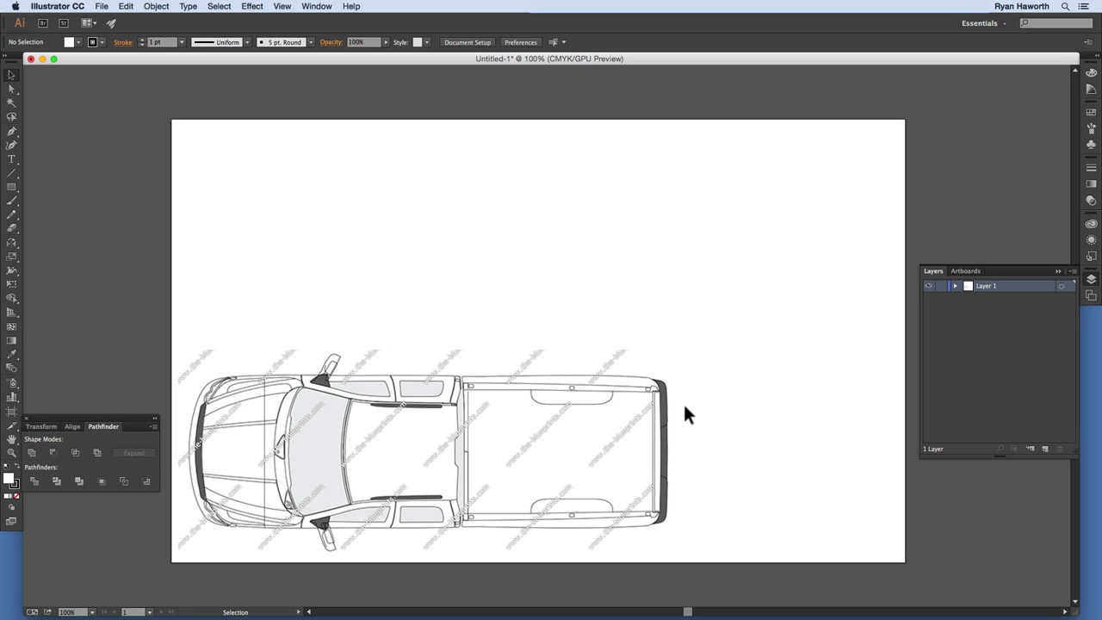
key(super)
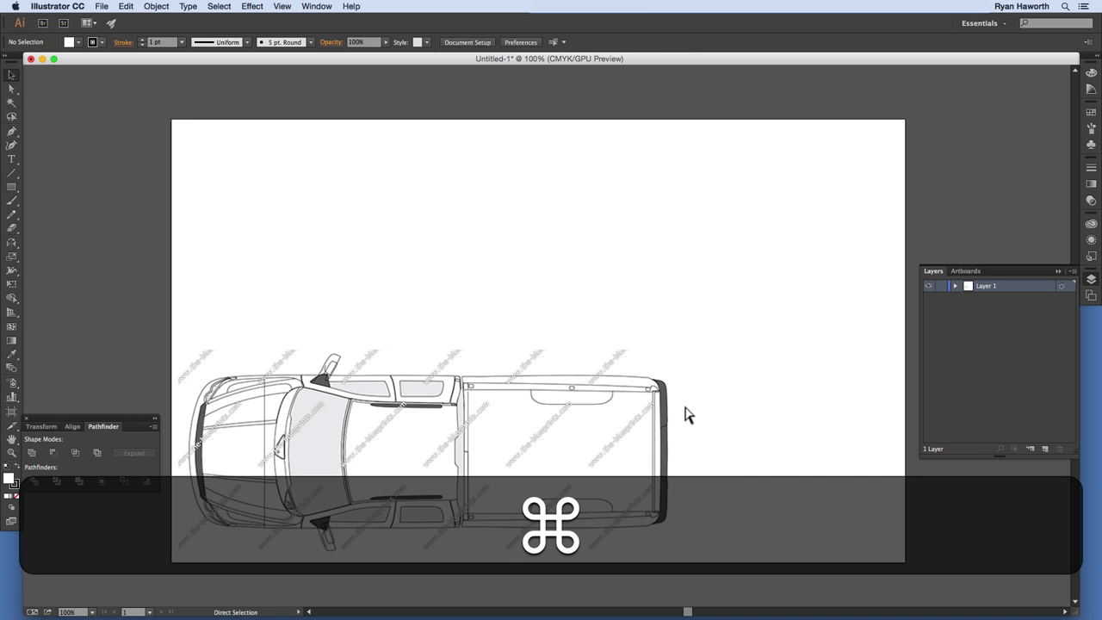
key(super+v)
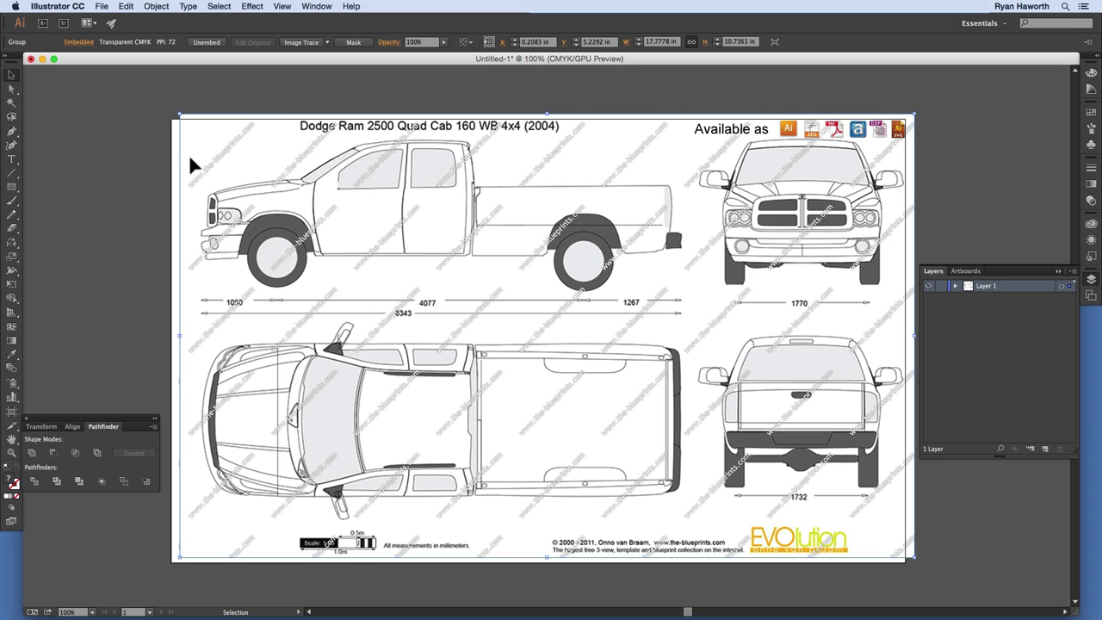
- Clip the blueprint copy to a rectangle framing the truck's side view
key(m)
drag(189, 291, 681, 137)
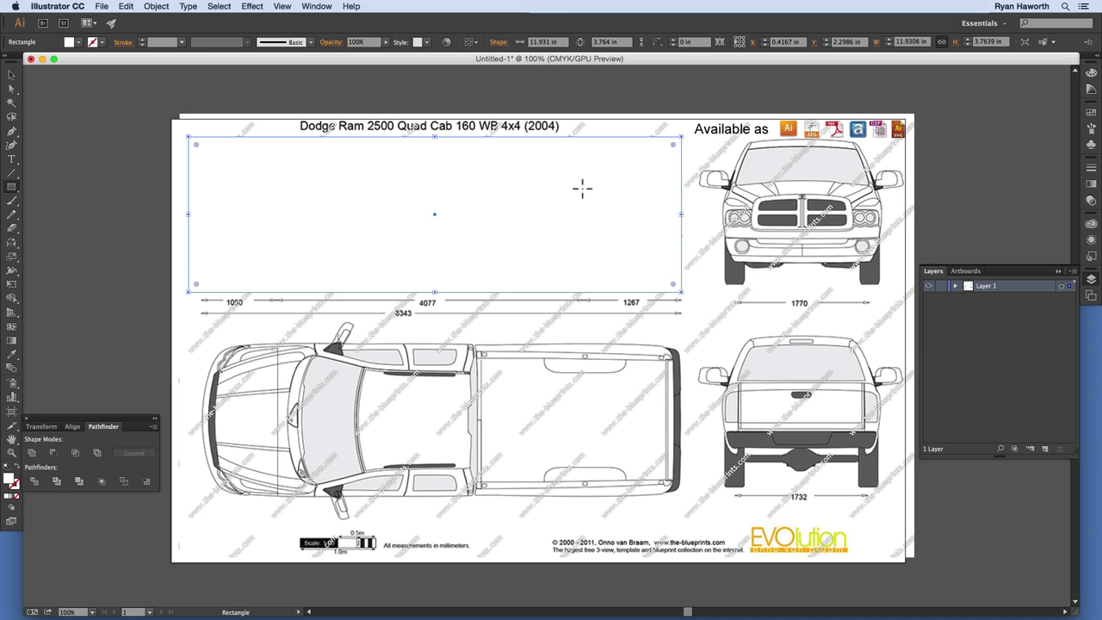
key(v)
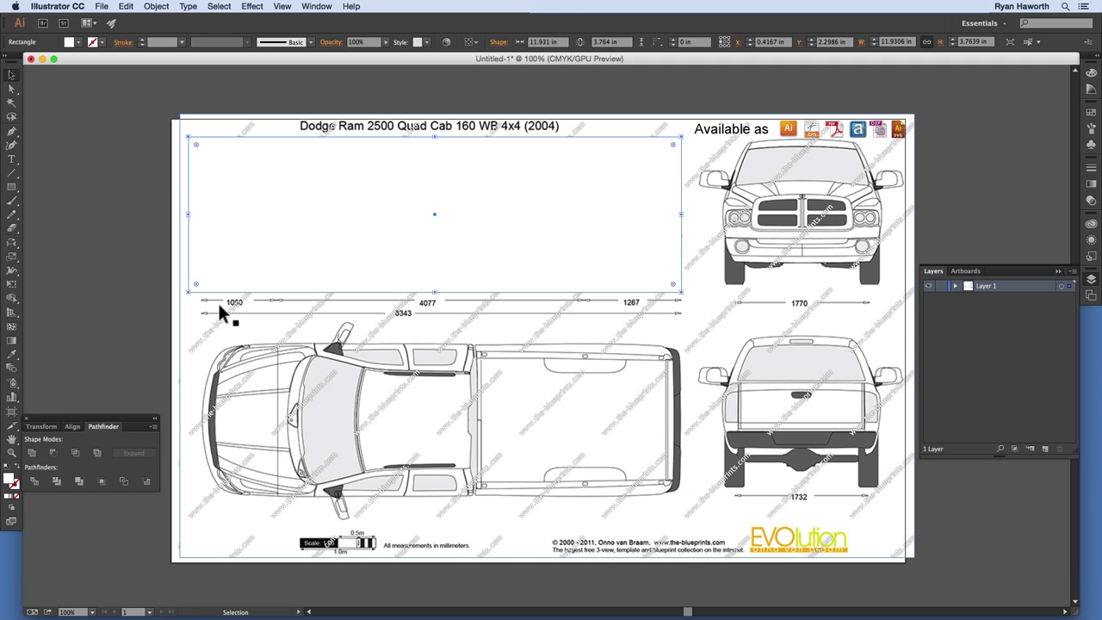
key(shift)
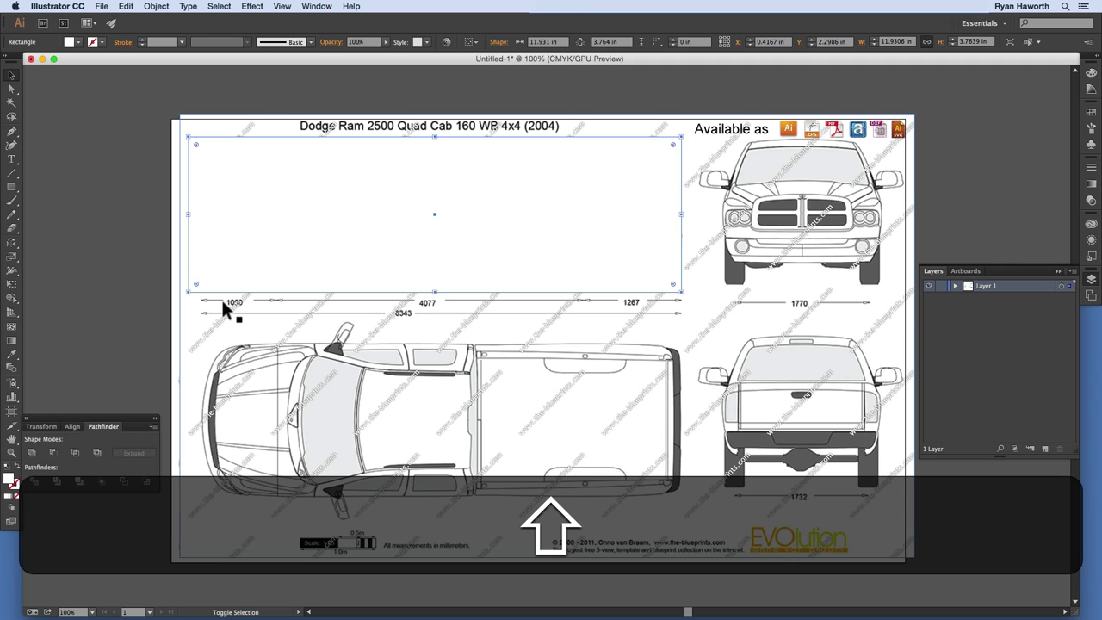
shift+click(224, 307)
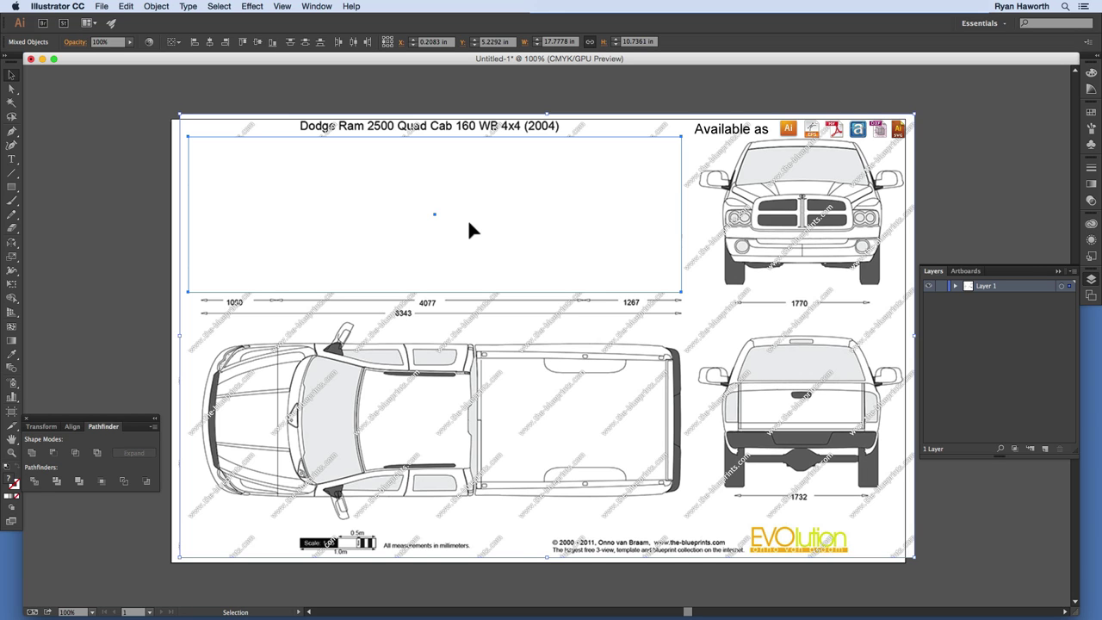
key(super)
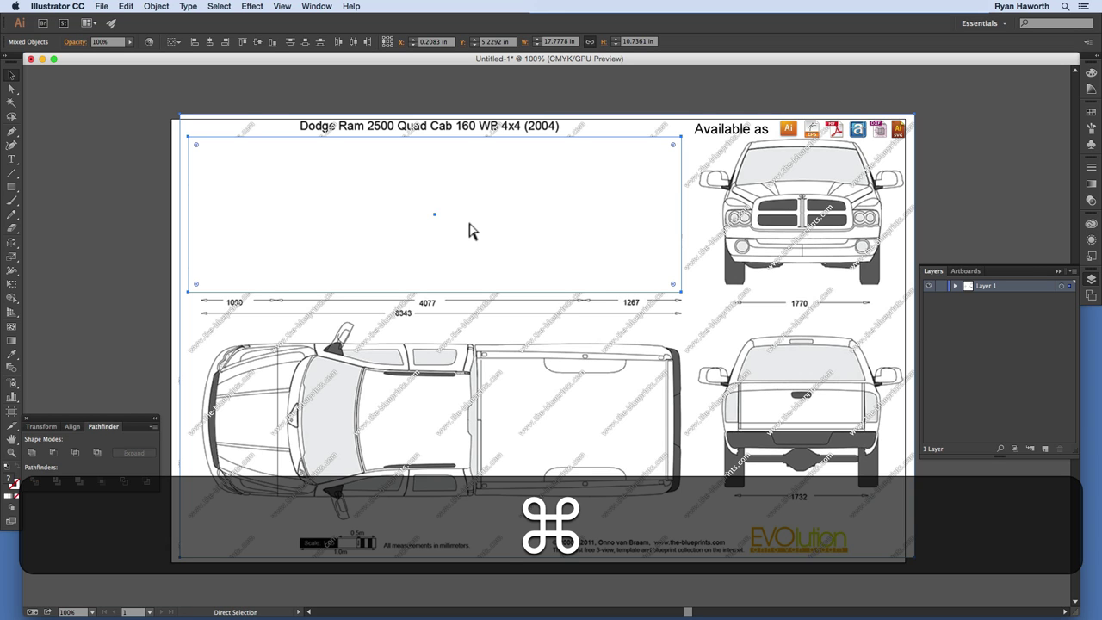
key(super+7)
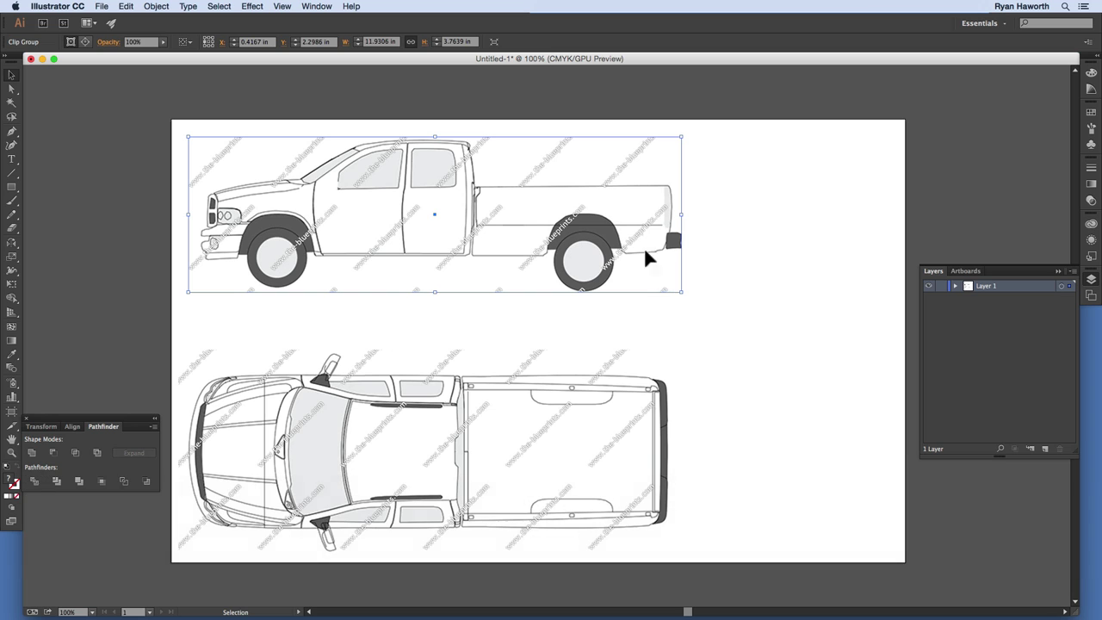
- Move the clipped side view down so it sits just above the top view
drag(465, 218, 464, 245)
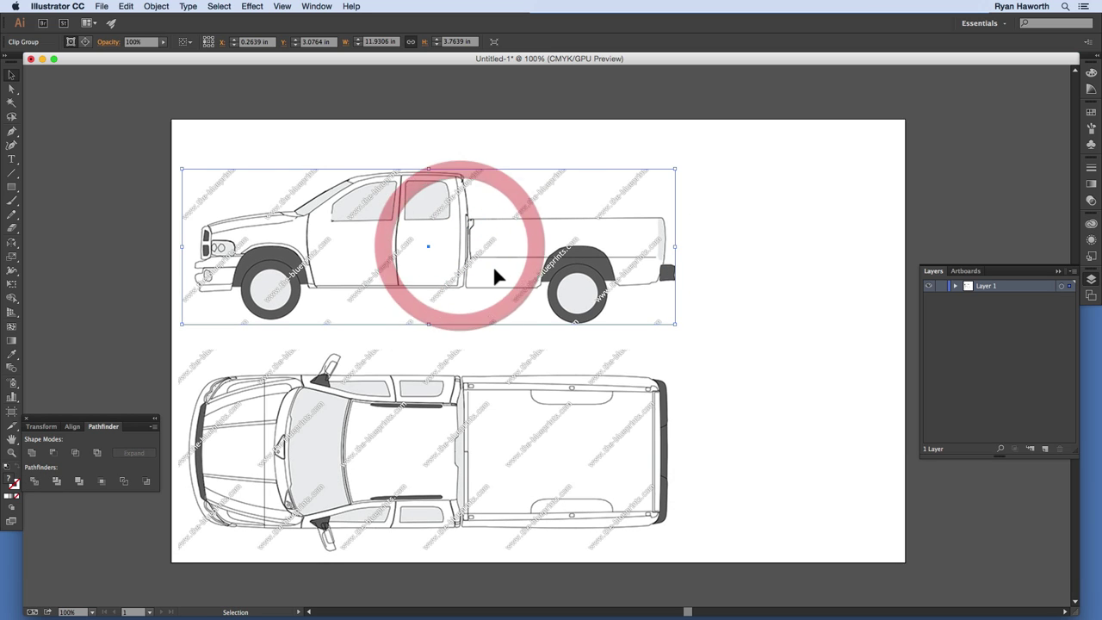
mouse_move(488, 281)
mouse_down()
mouse_move(475, 290)
mouse_move(470, 278)
mouse_up()
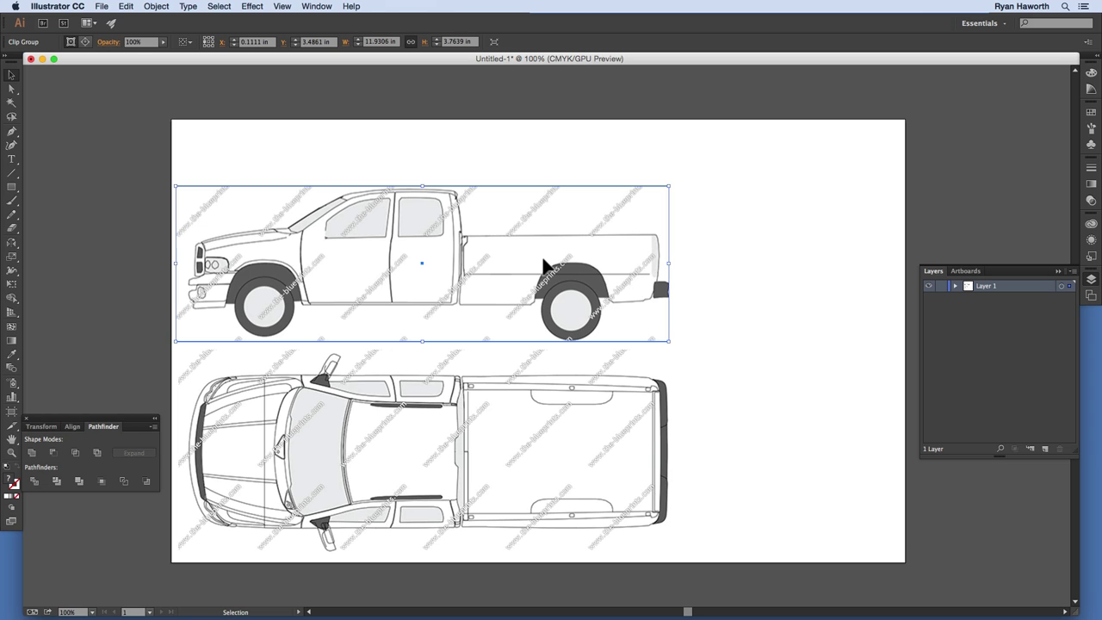
click(702, 307)
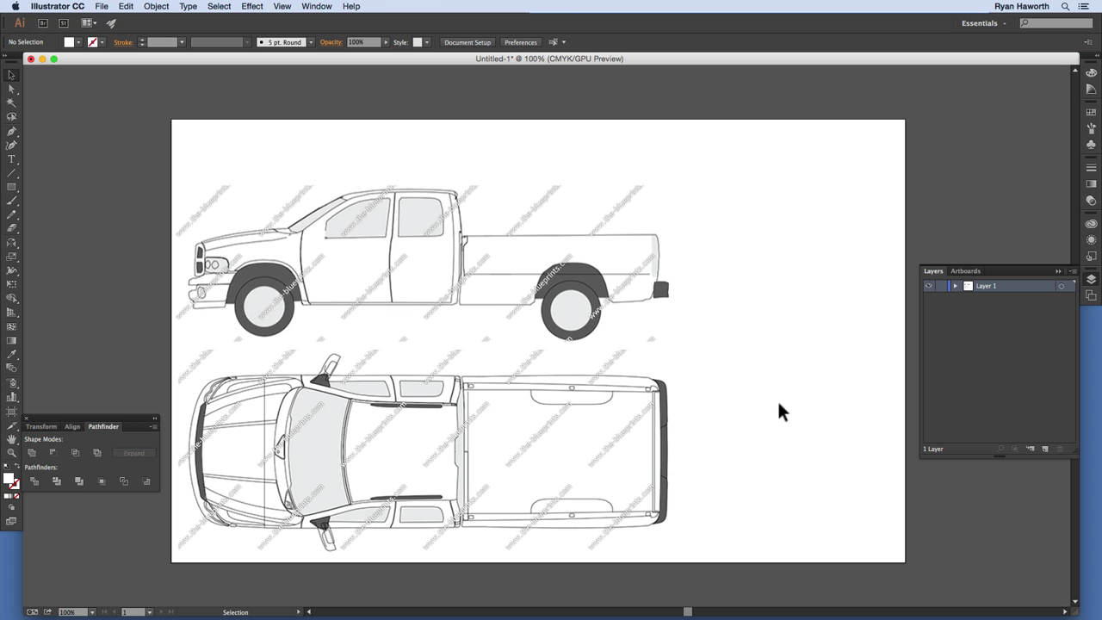
- Paste a blueprint copy, clip it to the front view, and place it beside the side view
key(super)
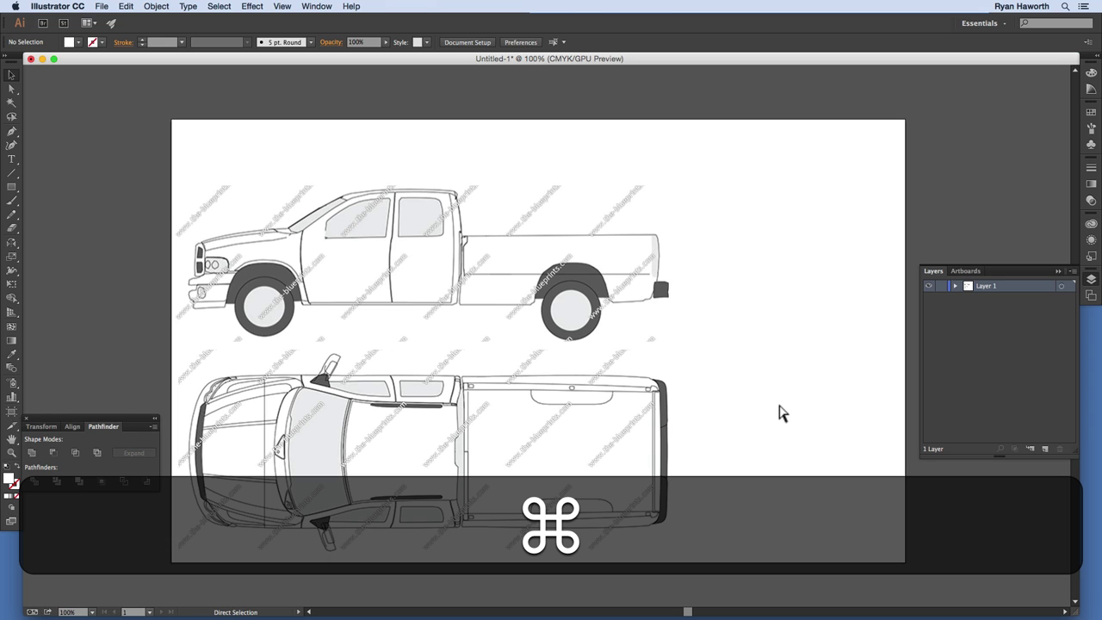
key(super+v)
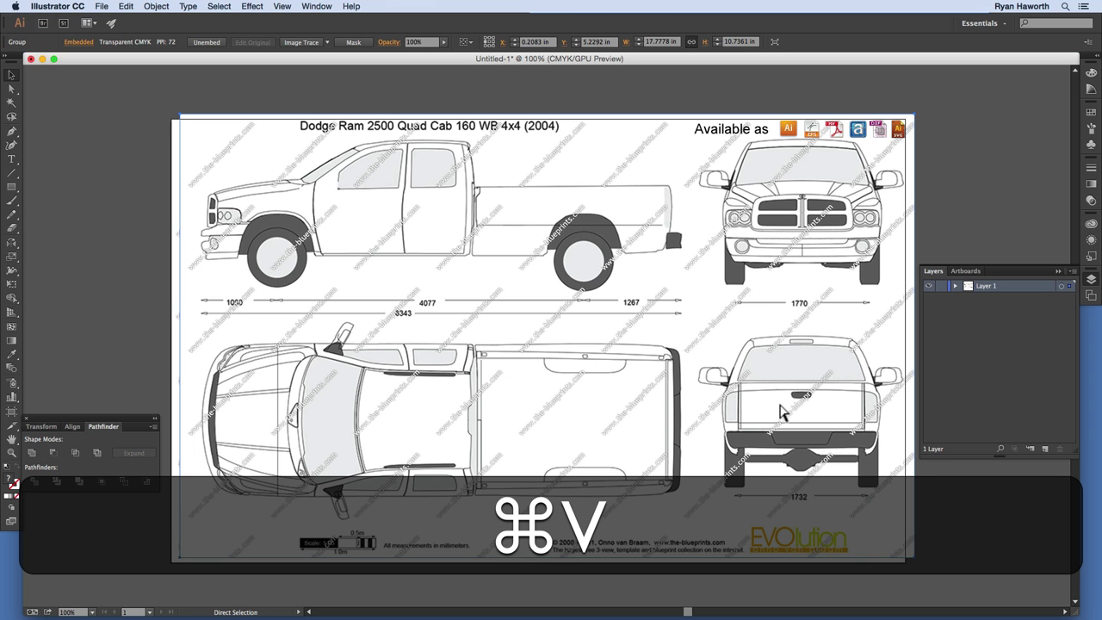
key(m)
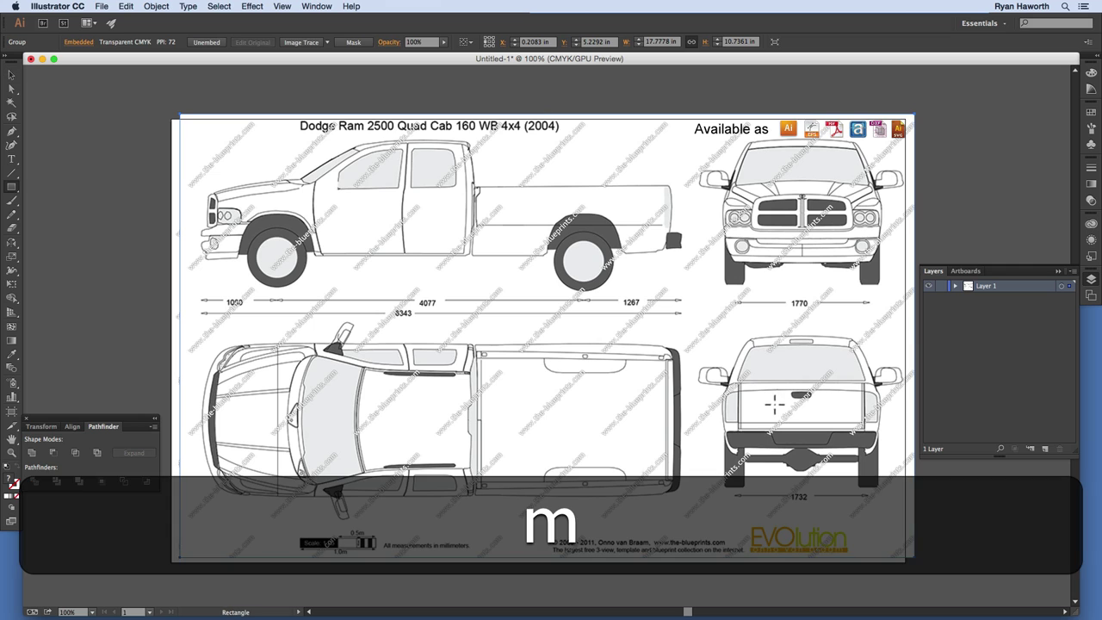
drag(694, 138, 906, 290)
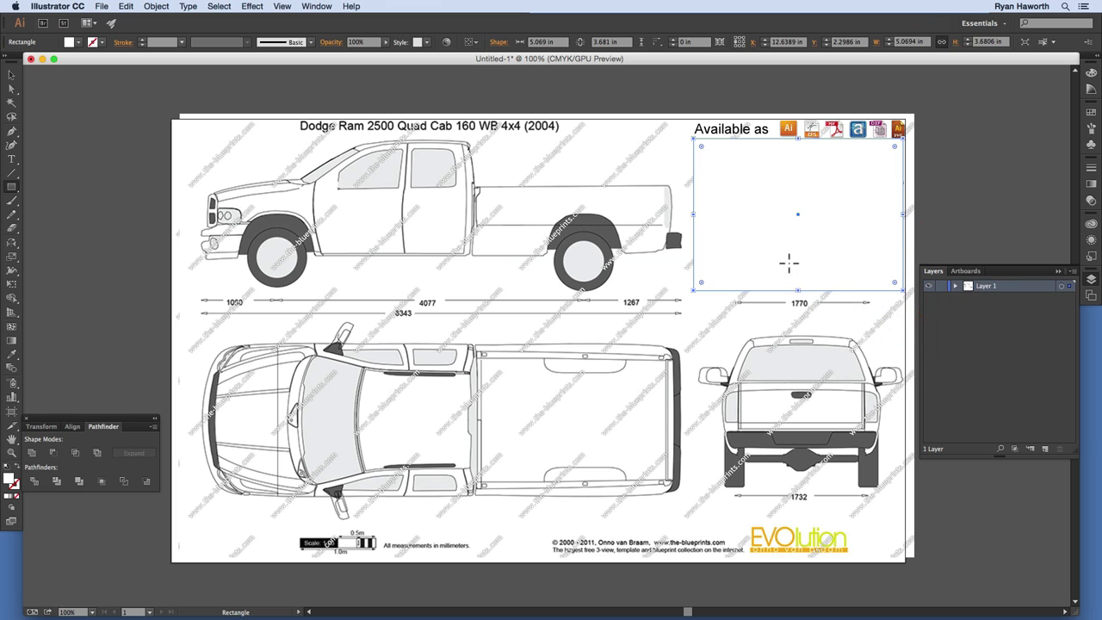
key(v)
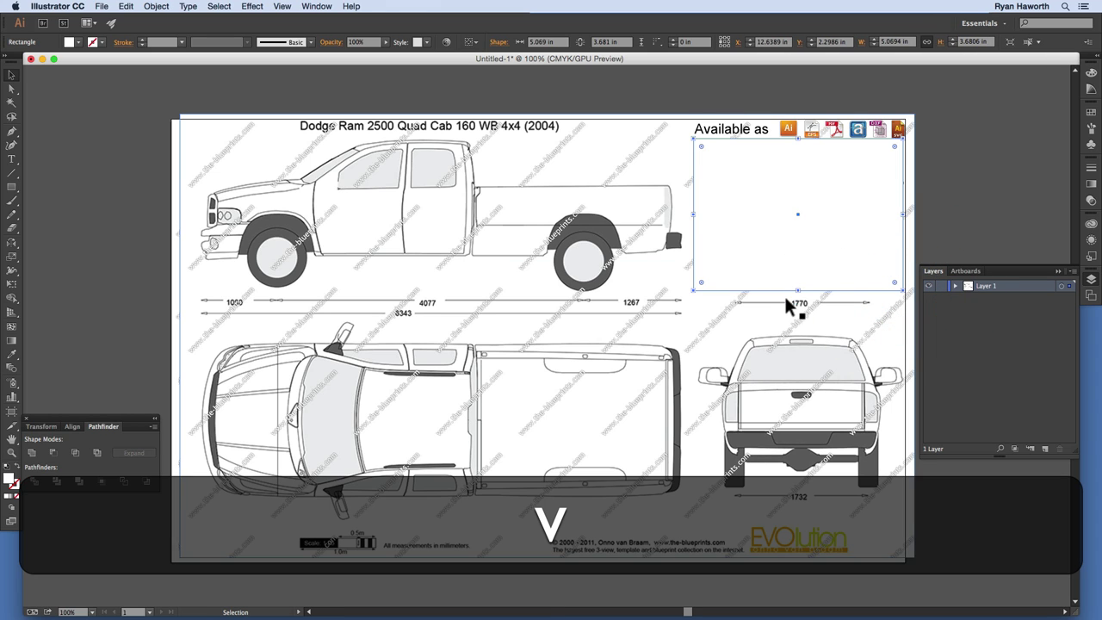
key(shift)
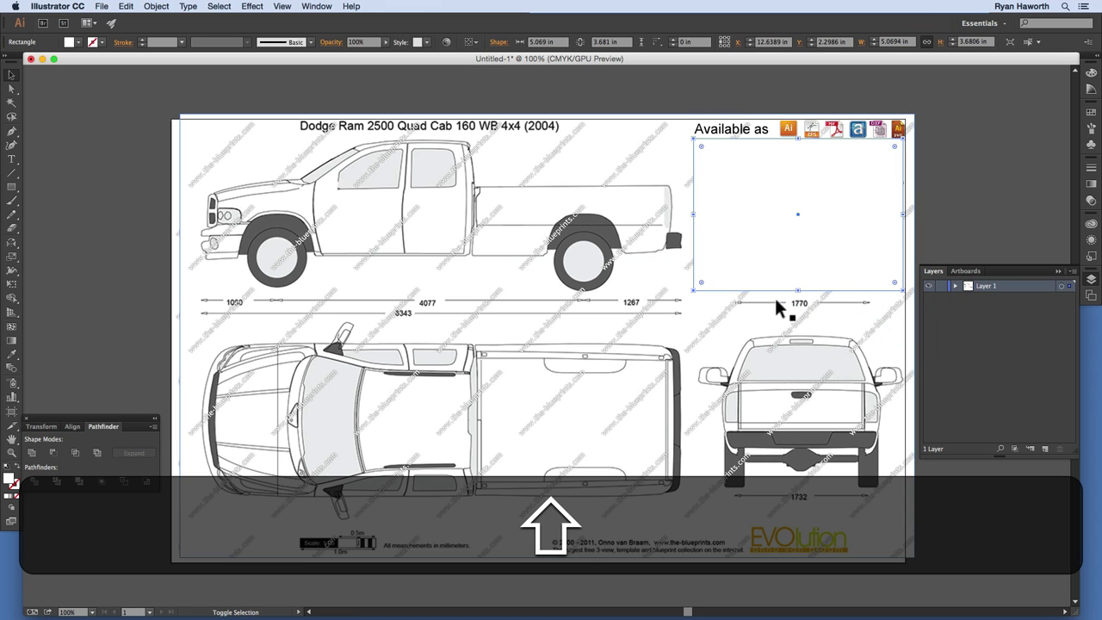
shift+click(776, 299)
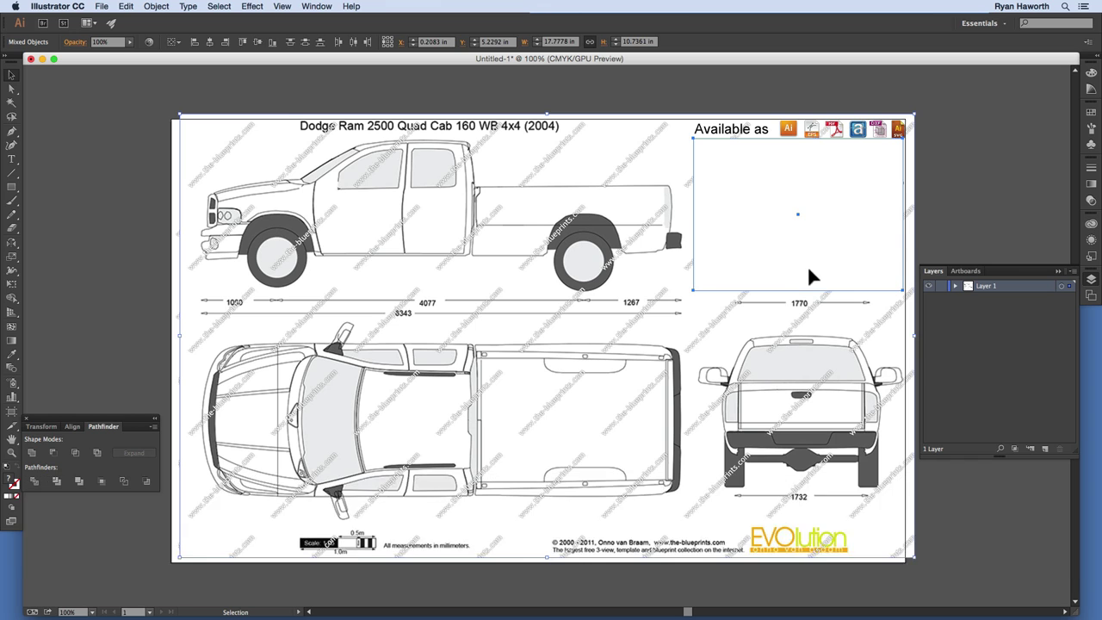
key(super+7)
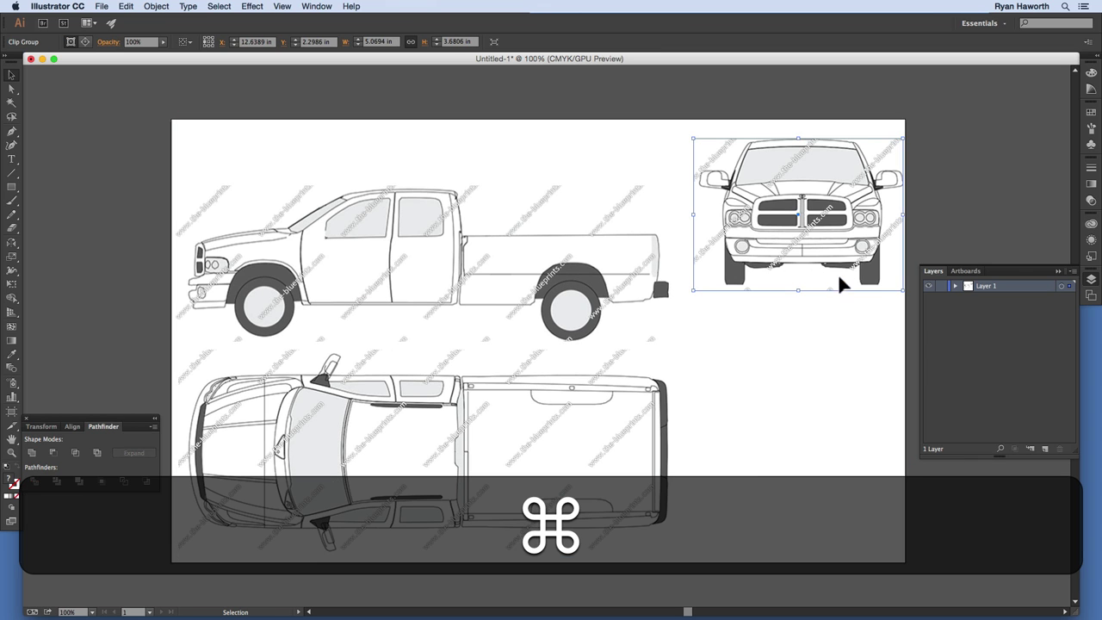
drag(832, 207, 810, 239)
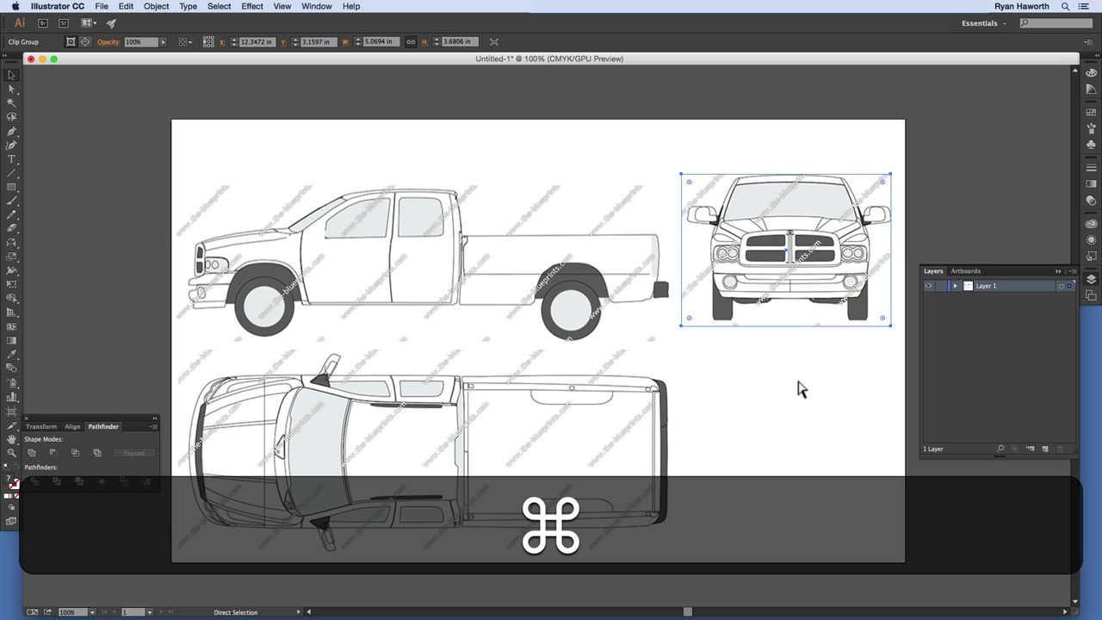
- Paste another blueprint copy and clip it to a rectangle around the rear view
key(super+v)
key(super)
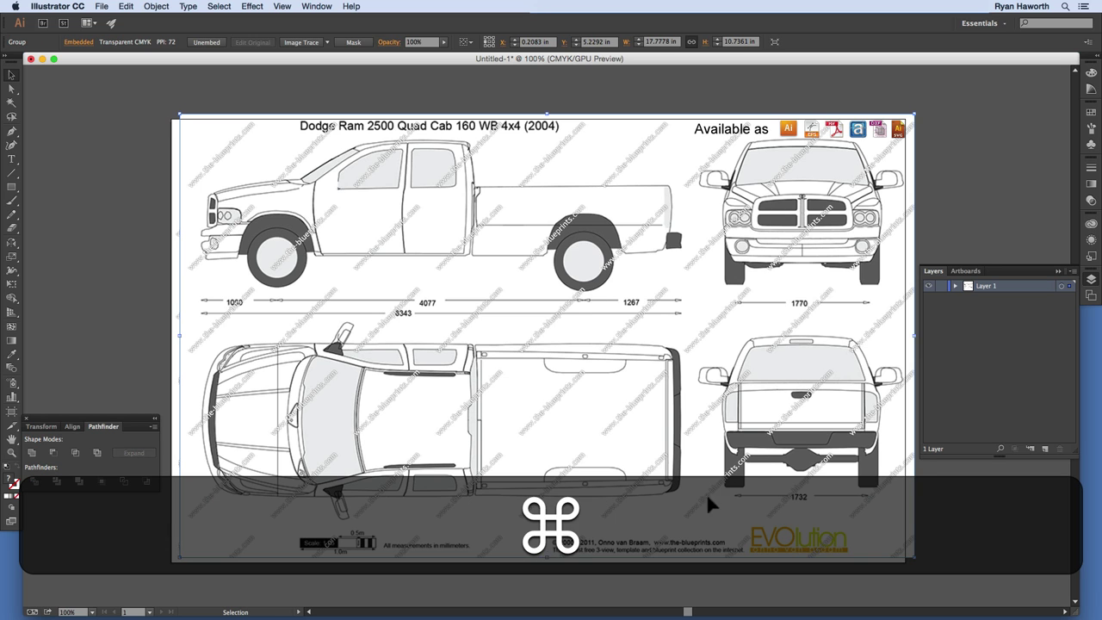
key(m)
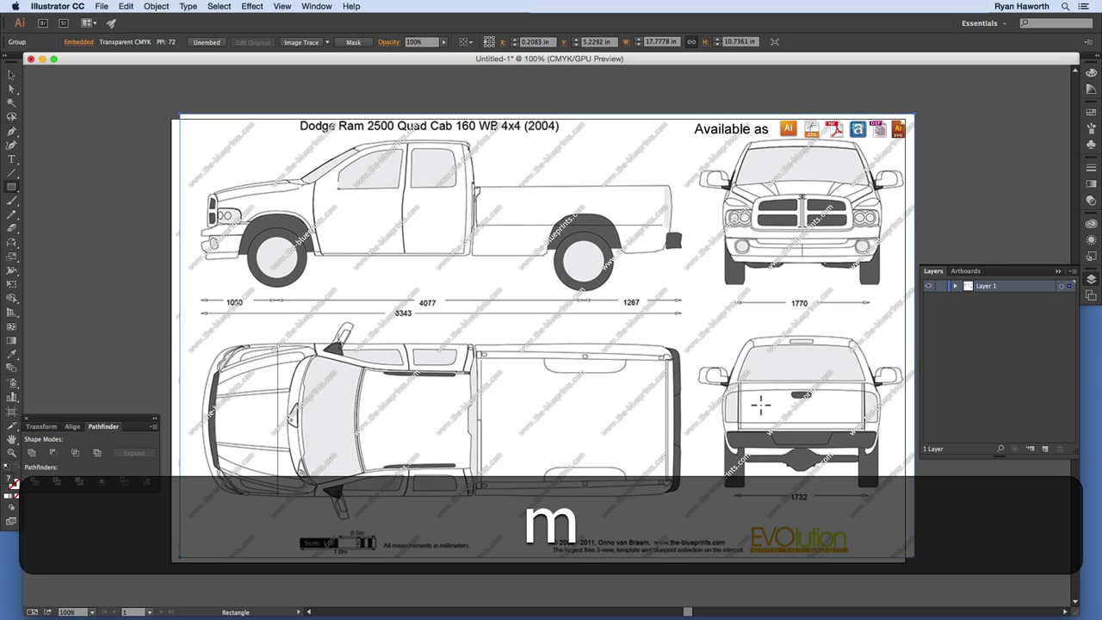
drag(700, 330, 905, 489)
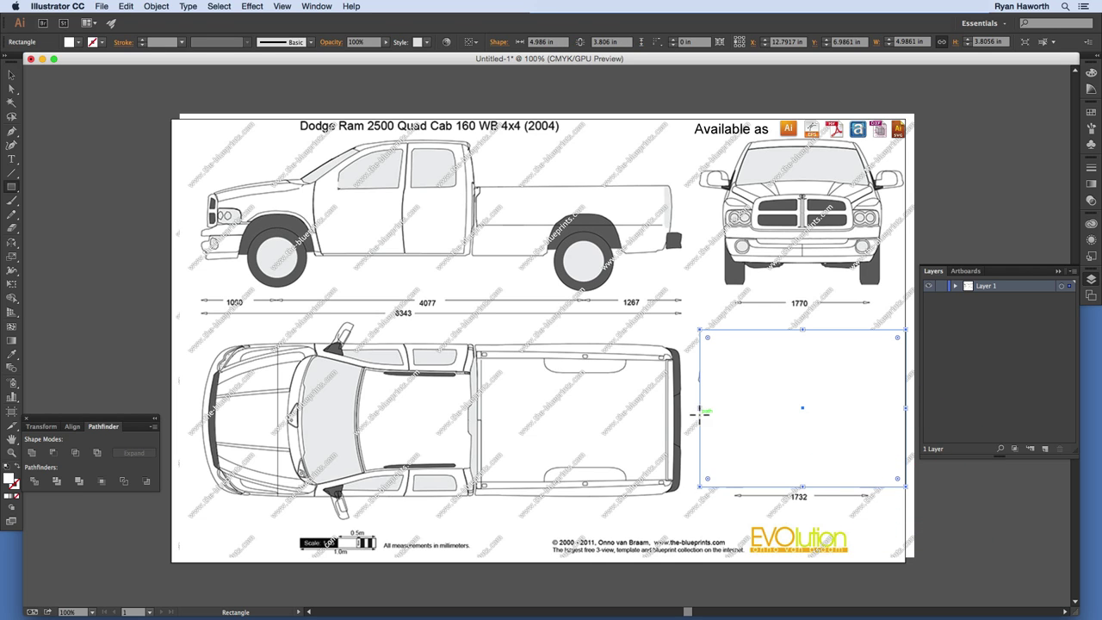
drag(700, 409, 696, 407)
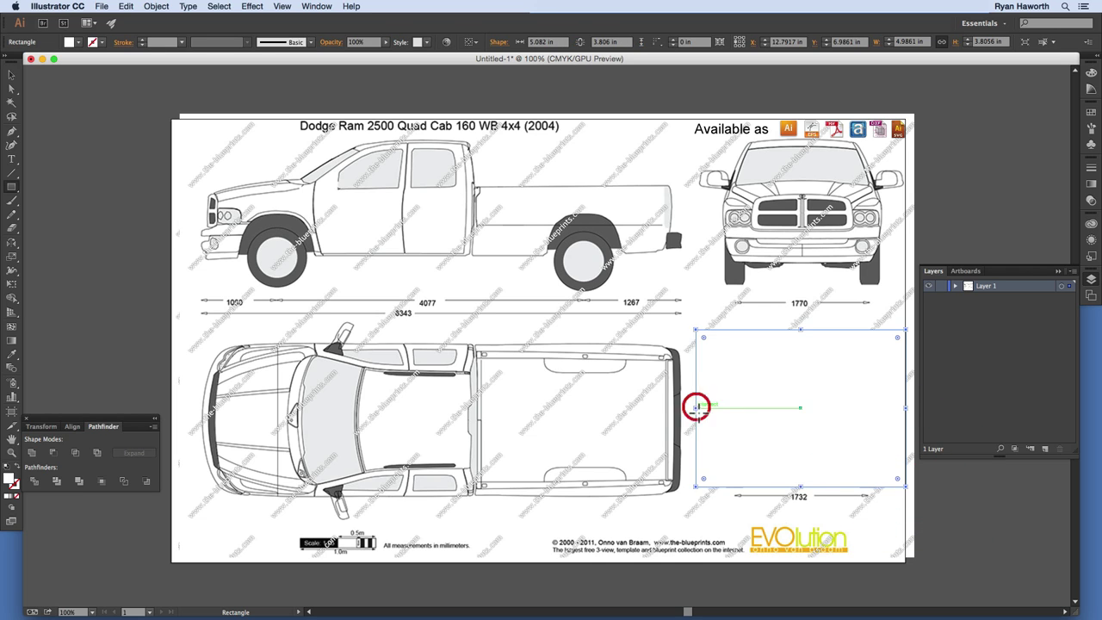
key(v)
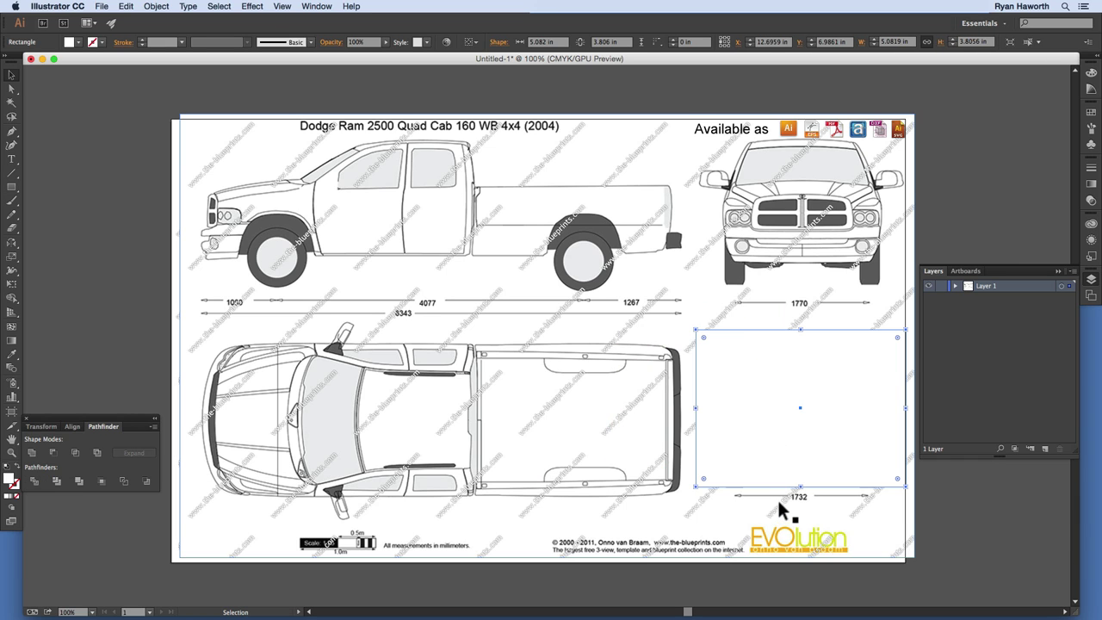
key(shift)
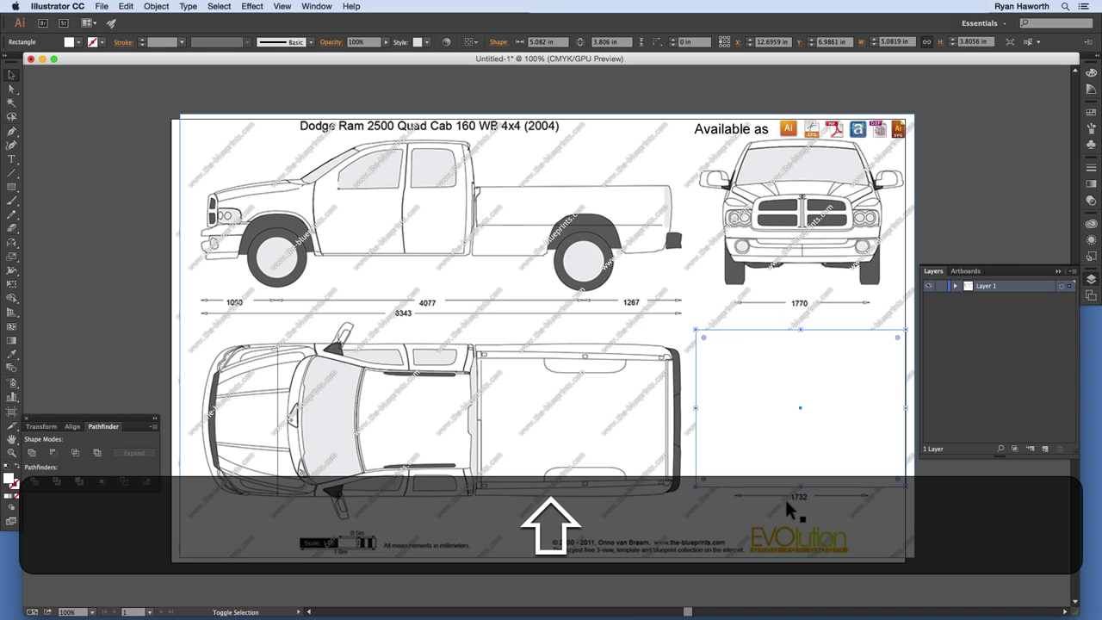
shift+click(798, 506)
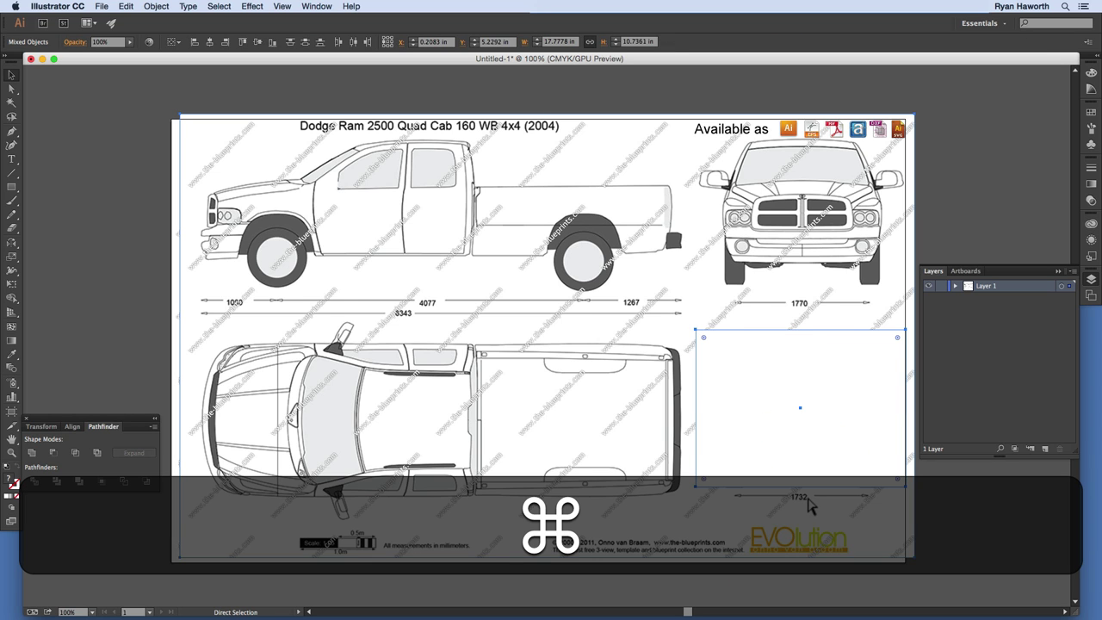
key(super+7)
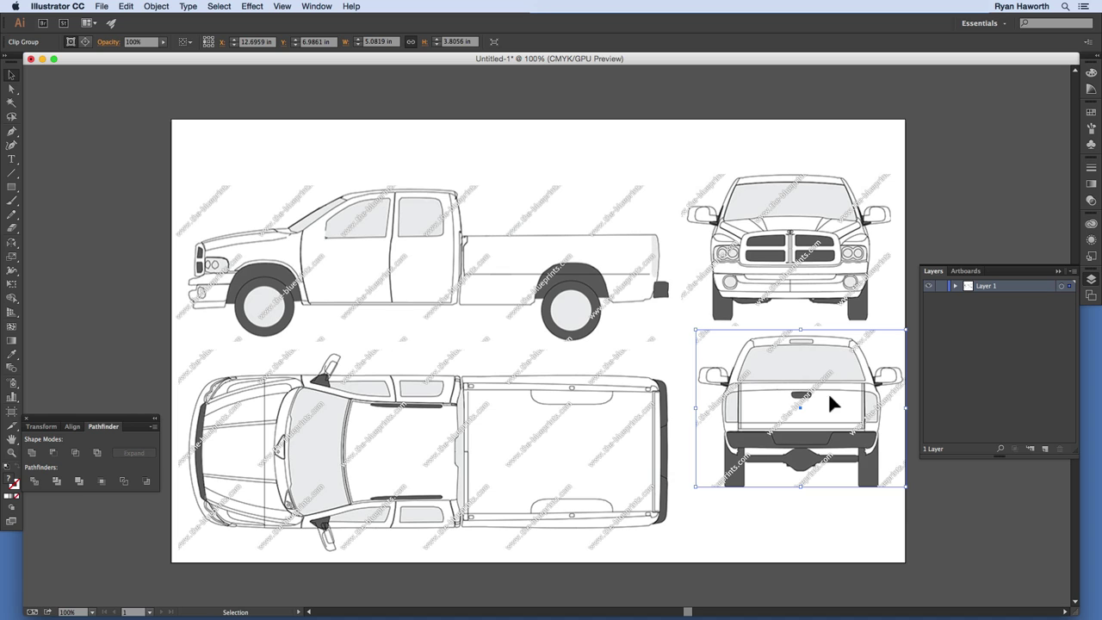
- Lower the rear, front and side views slightly into alignment
drag(828, 399, 818, 439)
drag(812, 247, 802, 274)
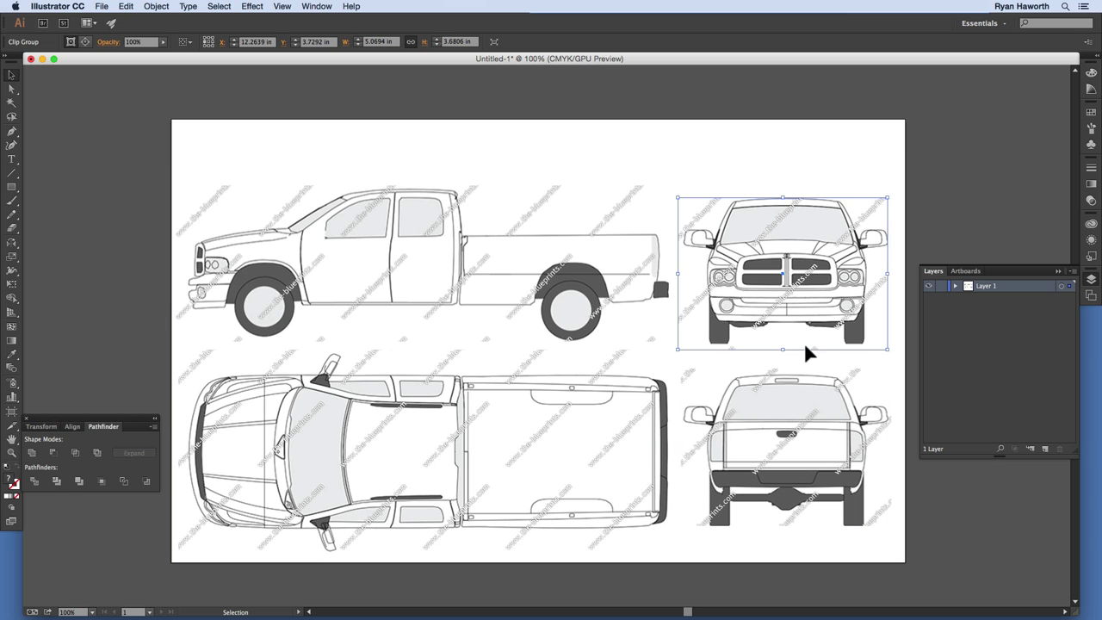
click(514, 256)
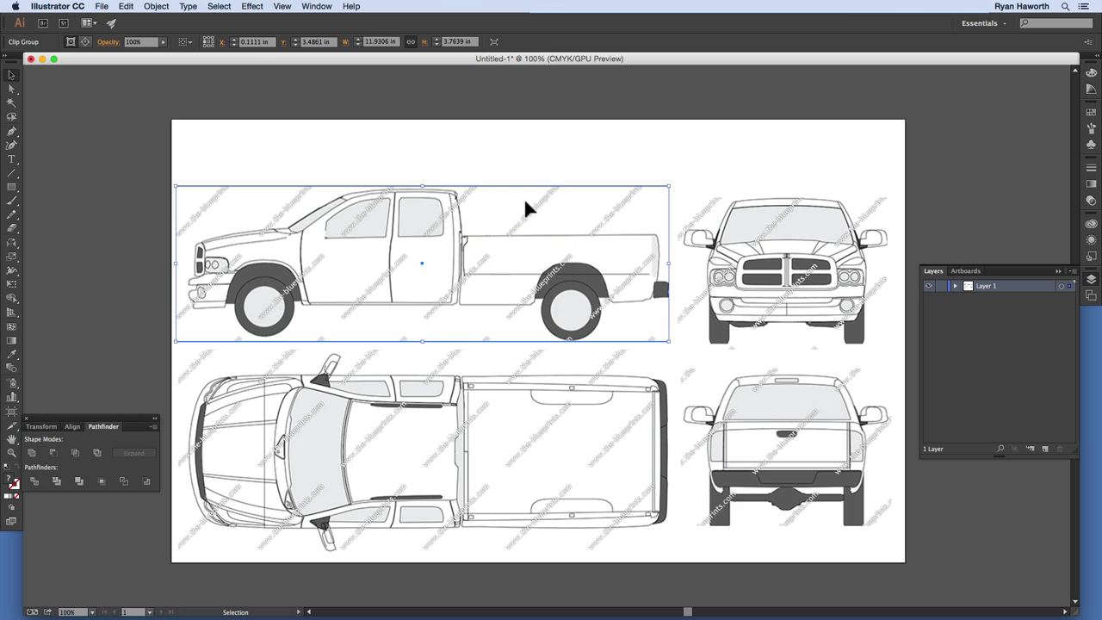
drag(502, 268, 512, 266)
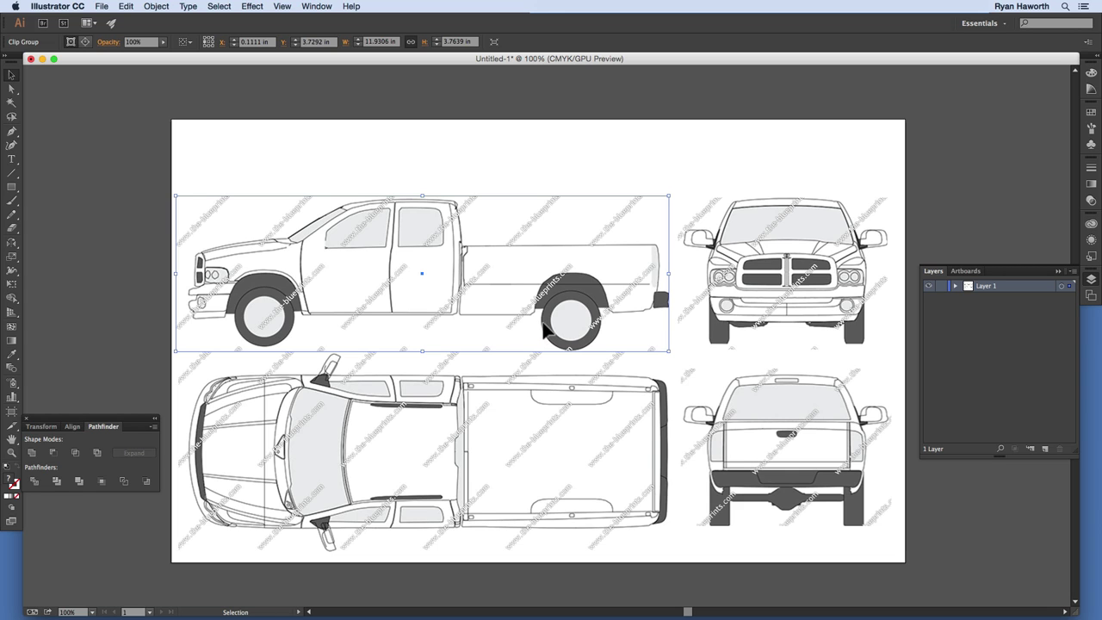
- Select the side-view truck and pick the Reflect tool from the Rotate flyout
click(394, 164)
click(398, 244)
drag(11, 244, 72, 257)
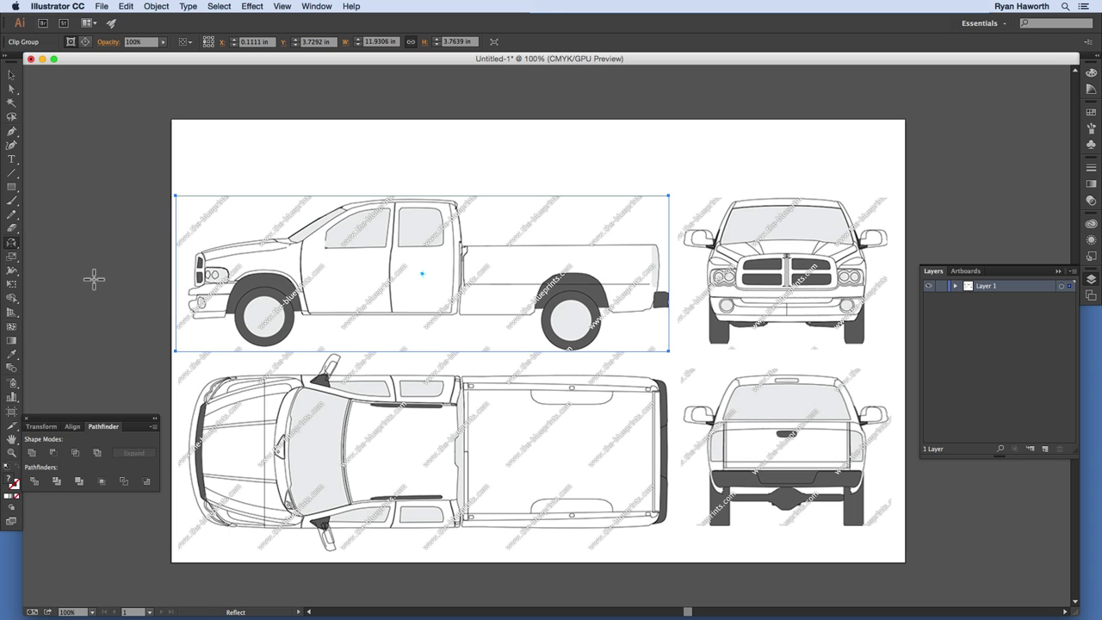
click(12, 245)
drag(13, 247, 105, 257)
key(o)
- Make a Vertical-axis reflected copy of the side-view truck after checking the preview
double_click(12, 244)
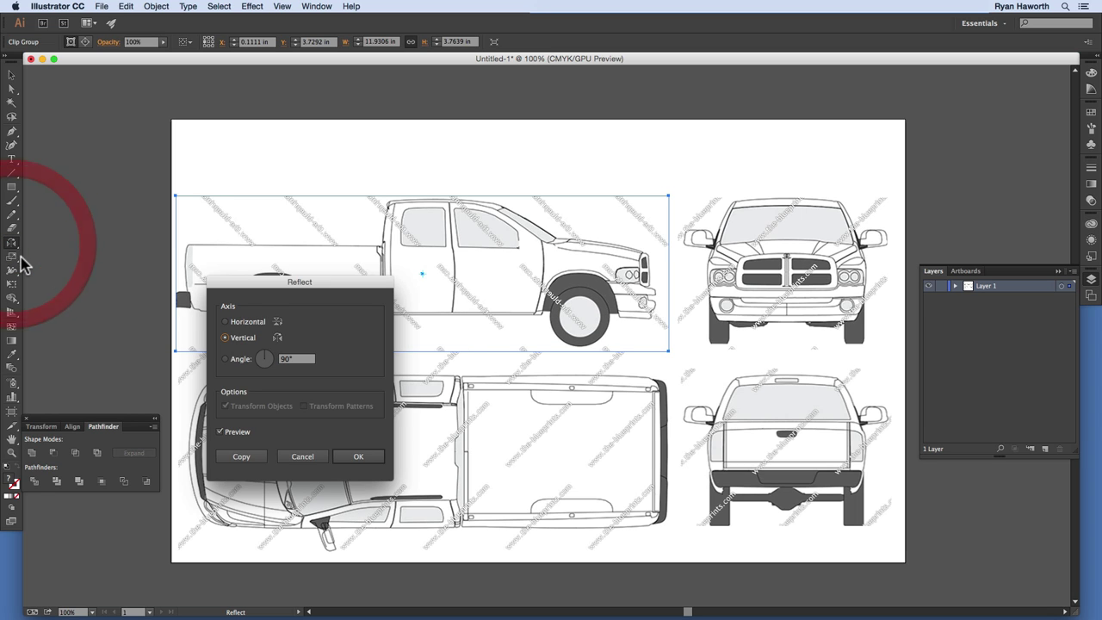
drag(291, 283, 616, 140)
click(524, 274)
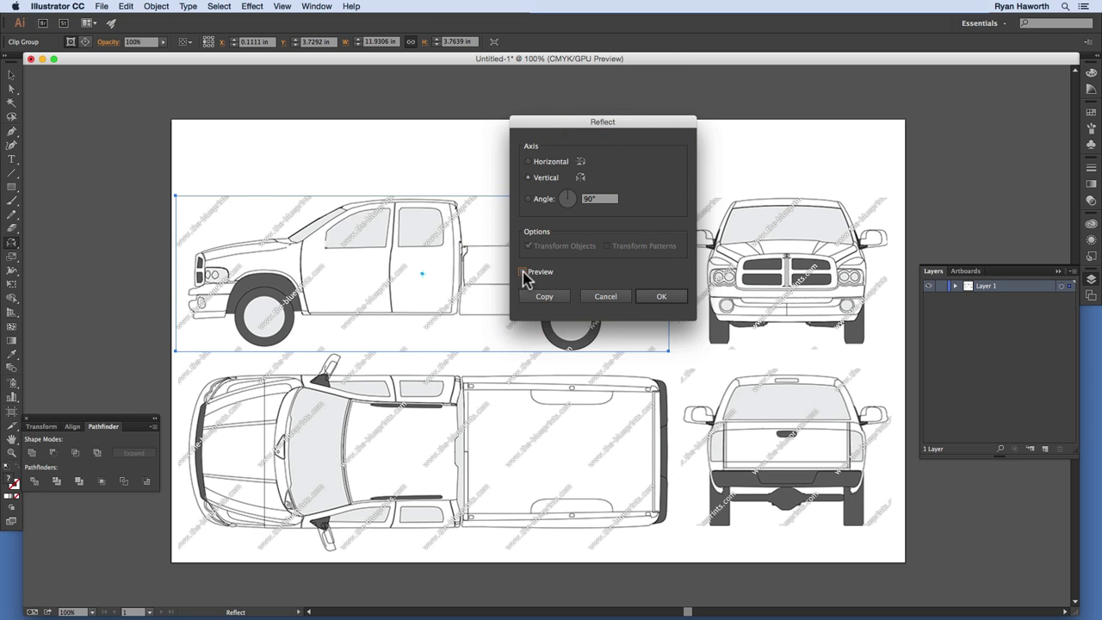
click(527, 274)
click(524, 273)
click(523, 272)
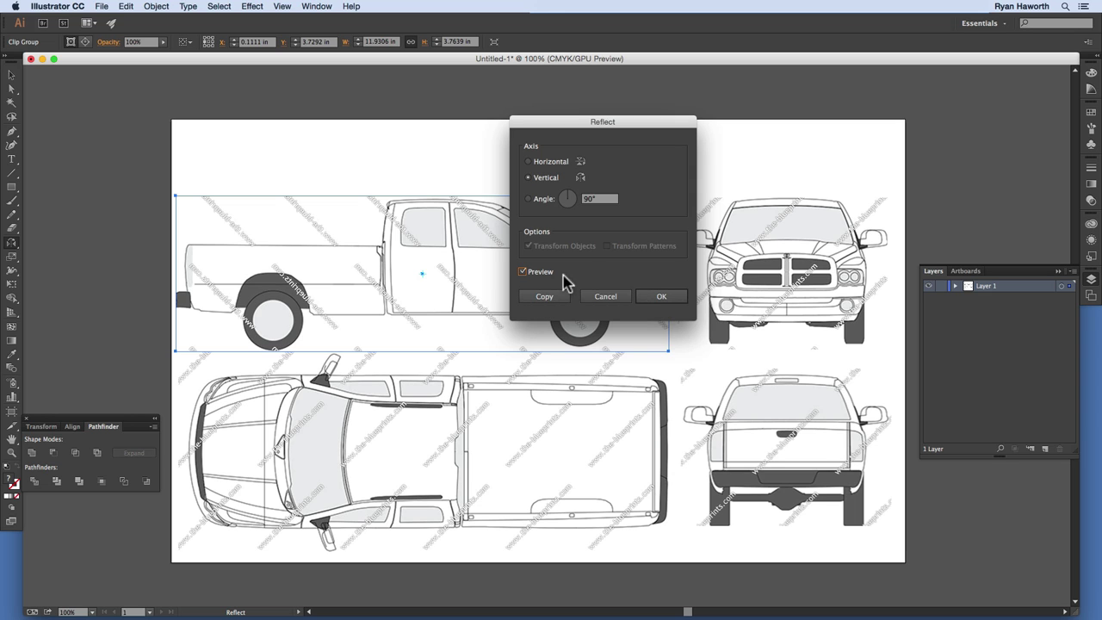
click(546, 297)
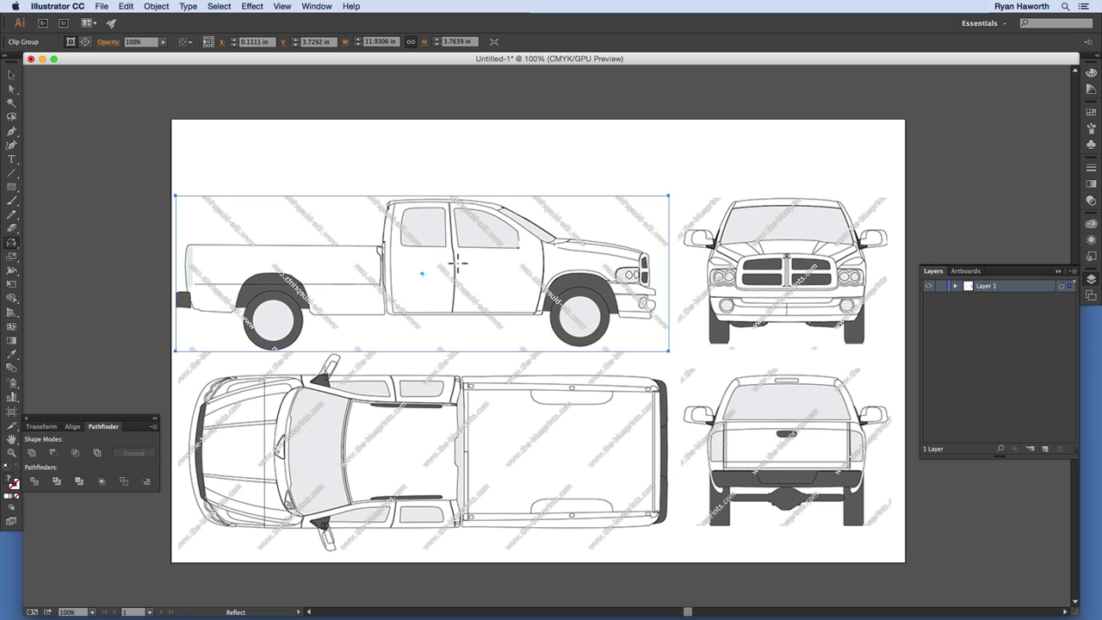
- Move the mirrored copy straight up above the original side view and deselect it
key(v)
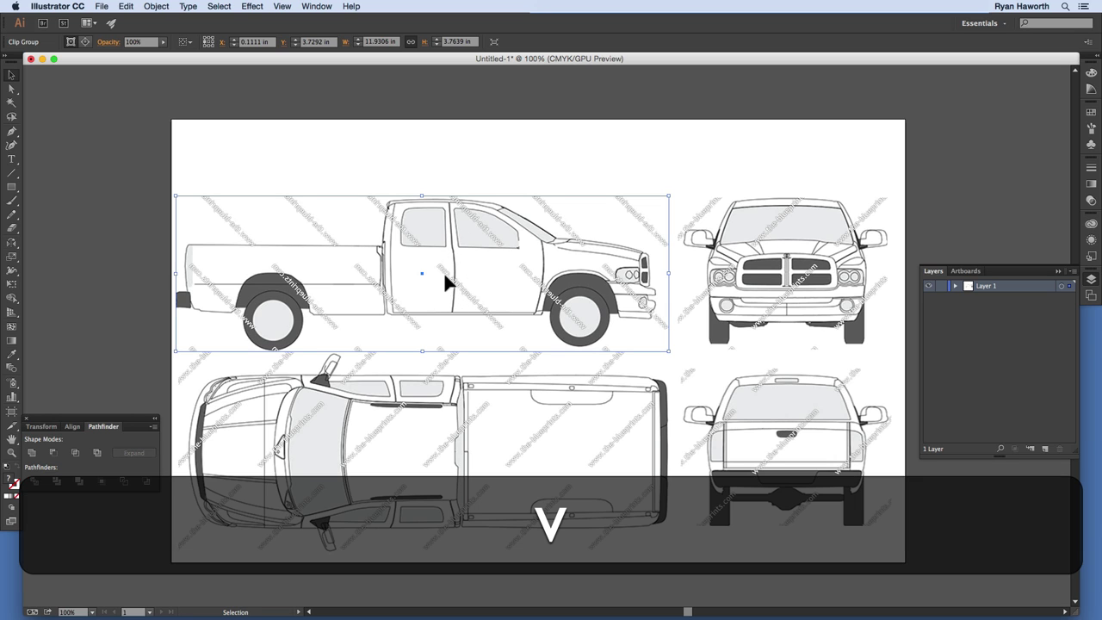
drag(465, 308, 489, 153)
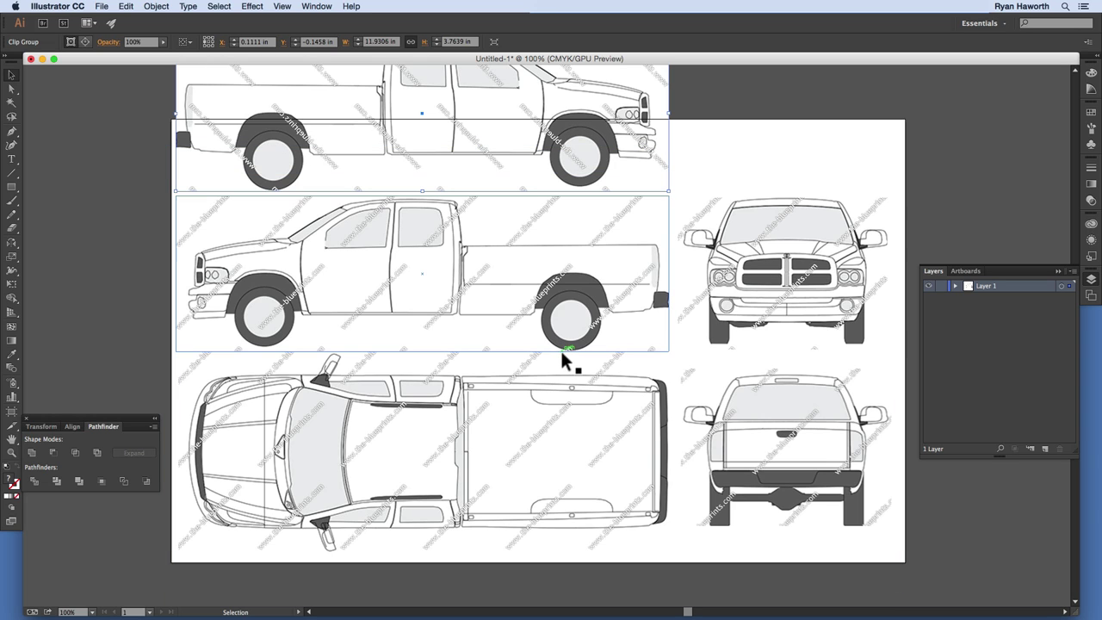
click(121, 248)
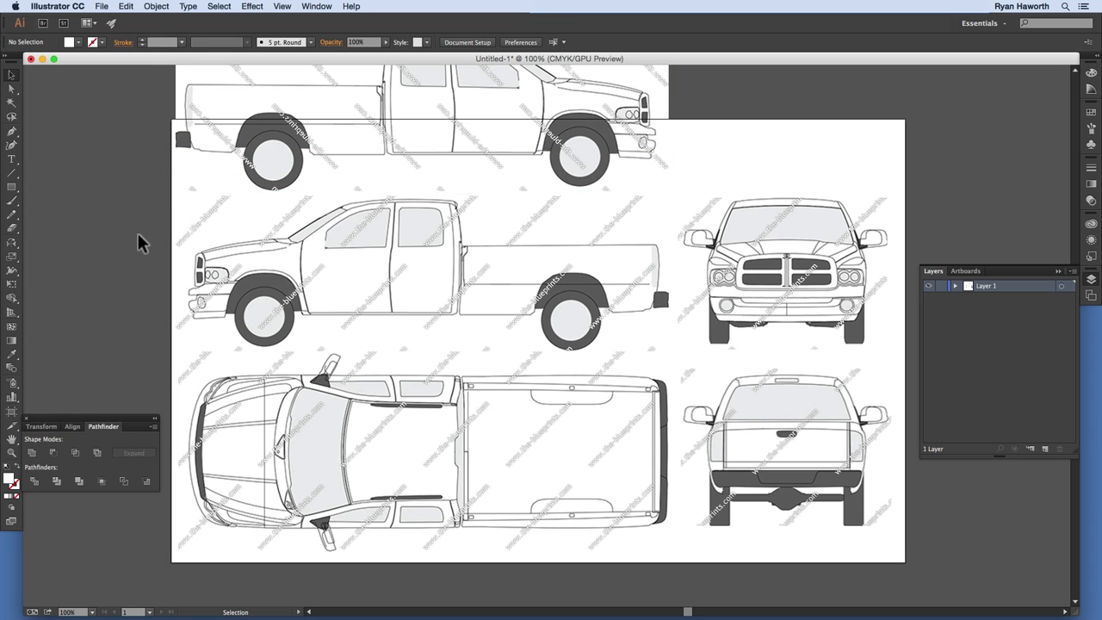
- Drag the artboard's top edge up to about 12.89 in tall to enclose the top truck
click(138, 232)
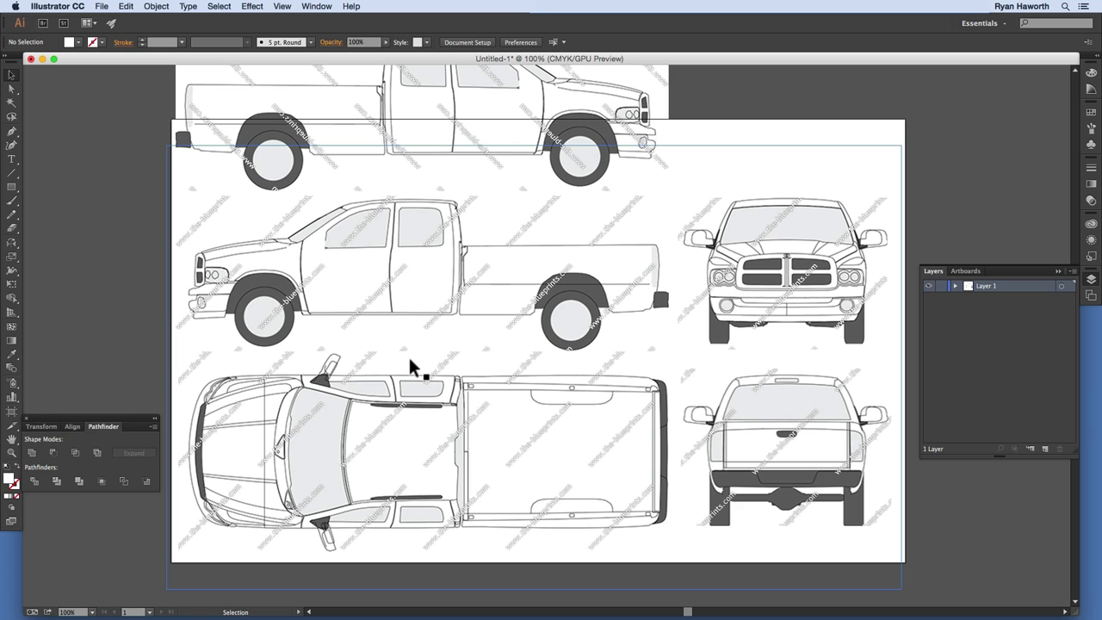
key(shift+o)
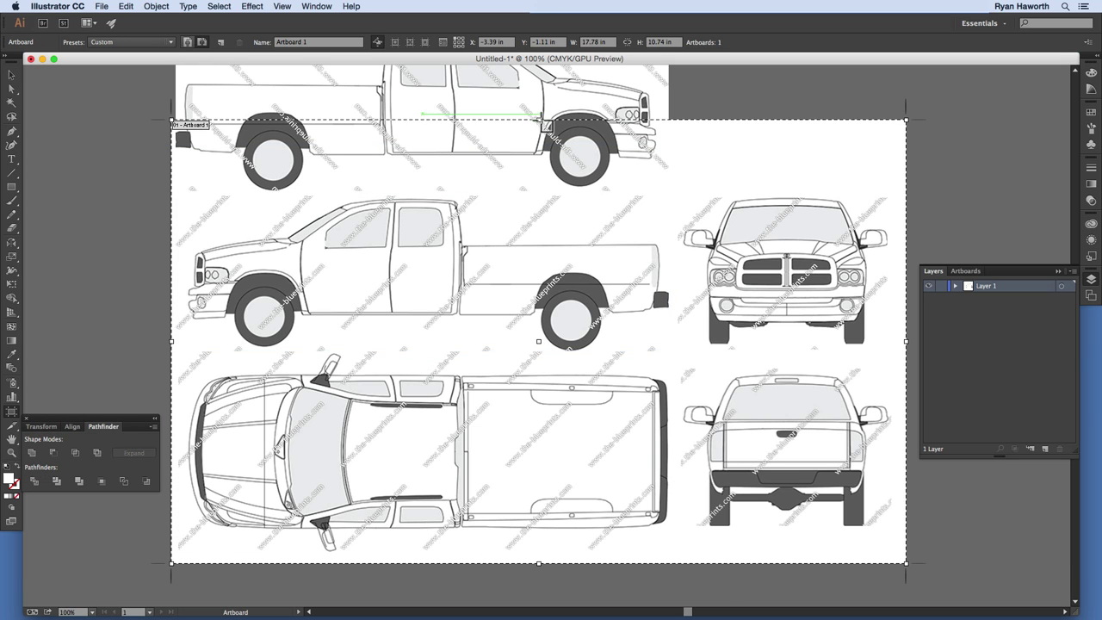
drag(538, 119, 537, 160)
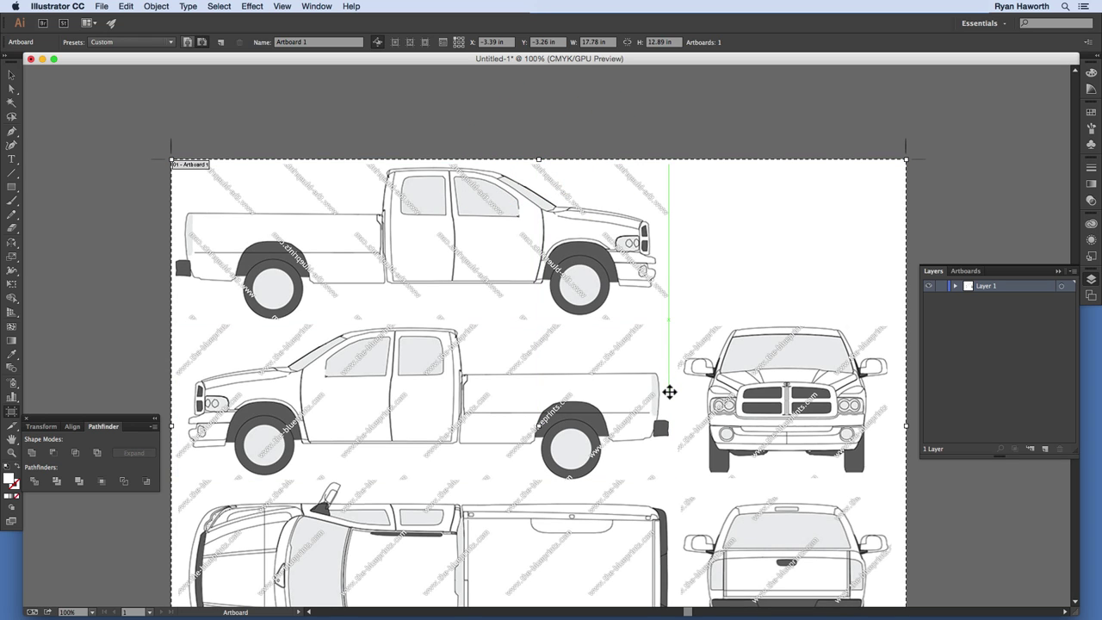
key(Escape)
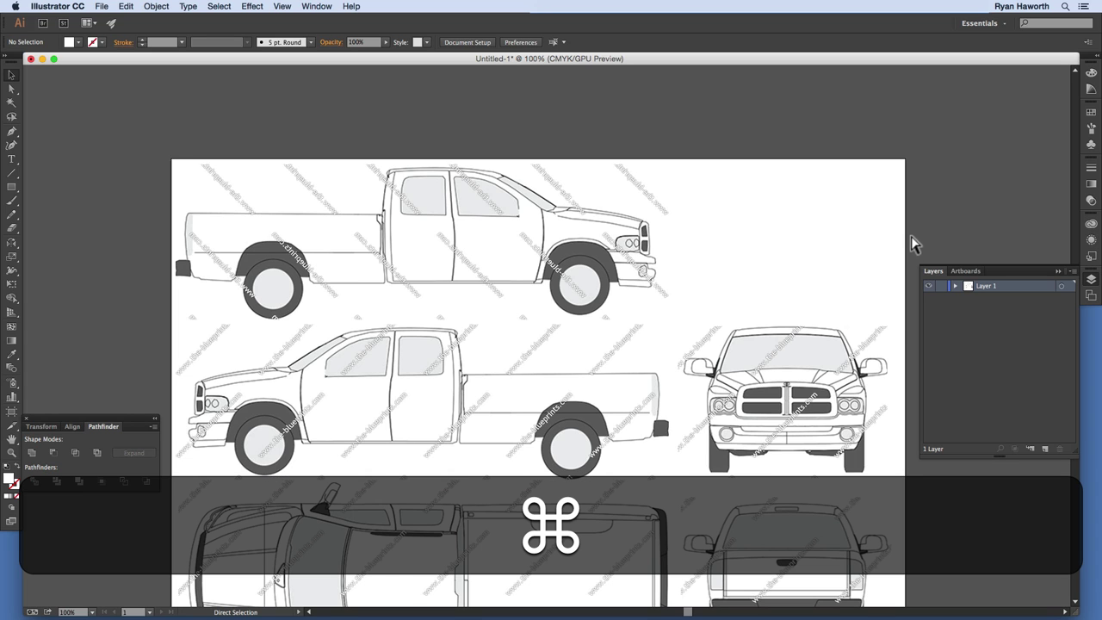
key(super+0)
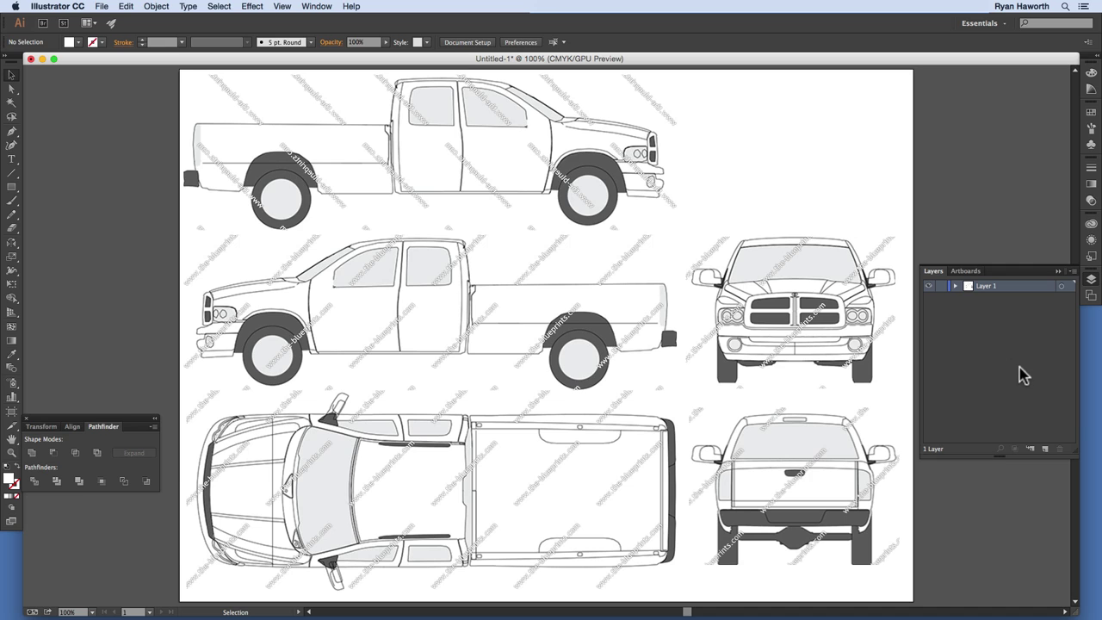
click(1091, 279)
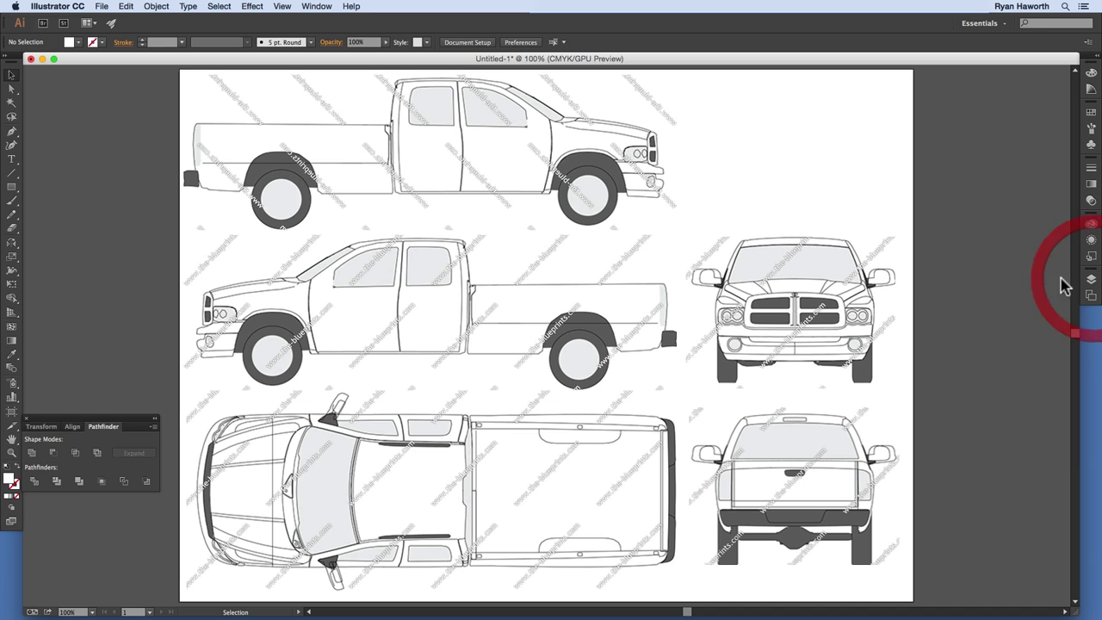
click(1091, 278)
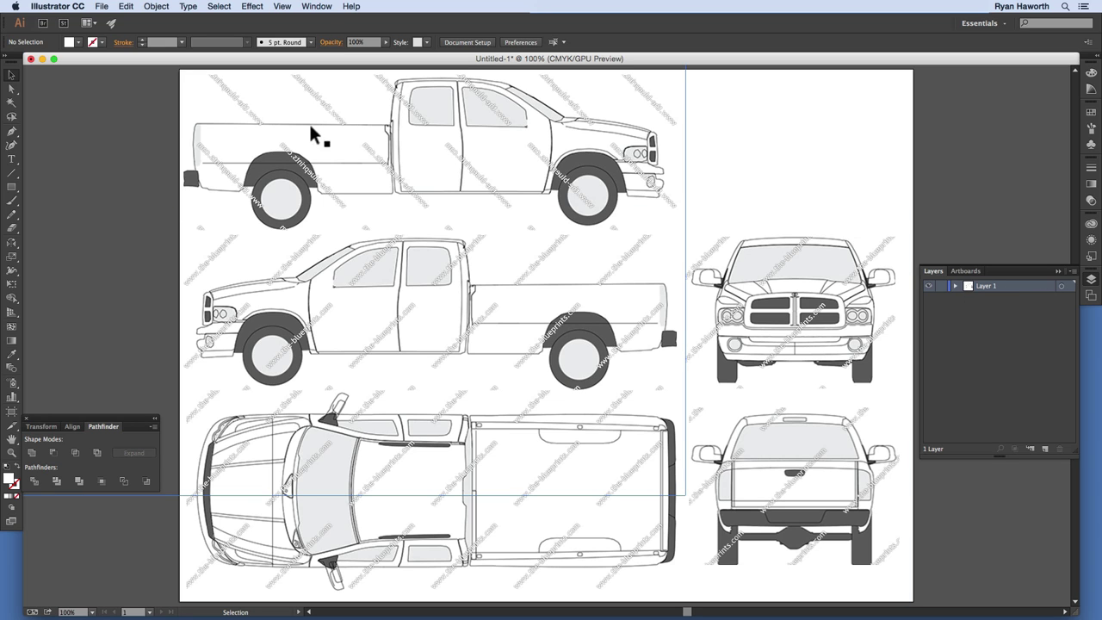
click(317, 6)
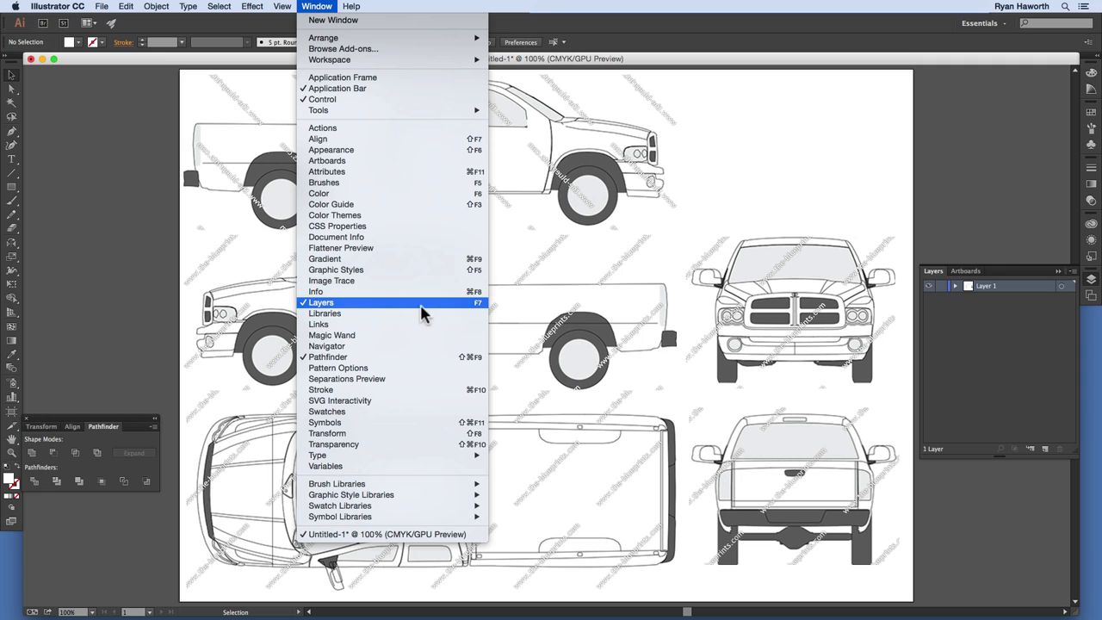
click(480, 306)
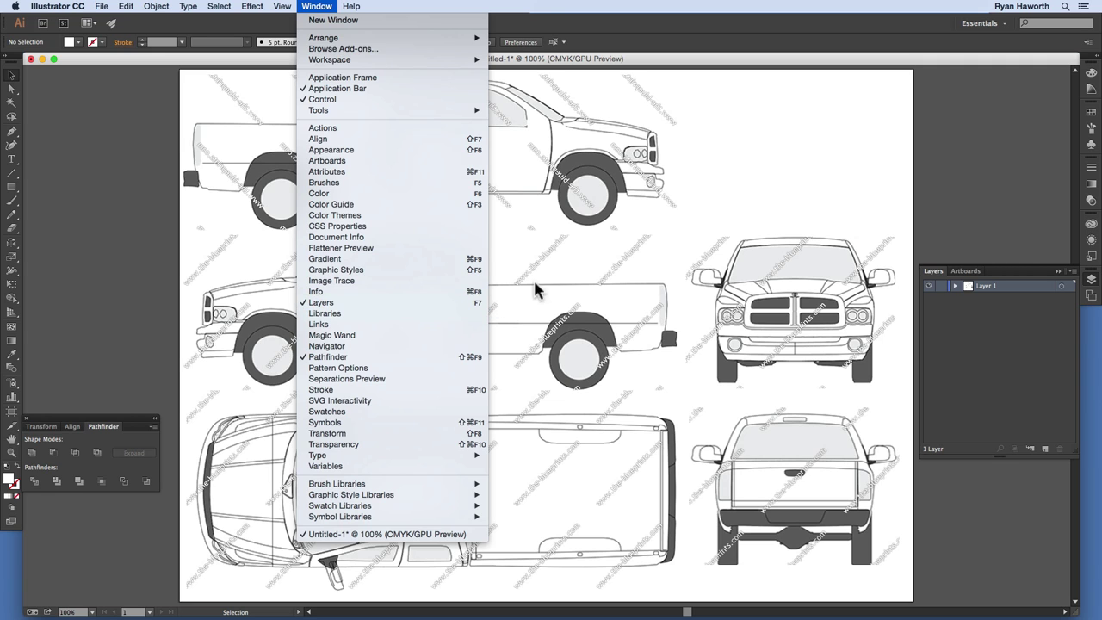
click(982, 218)
click(988, 345)
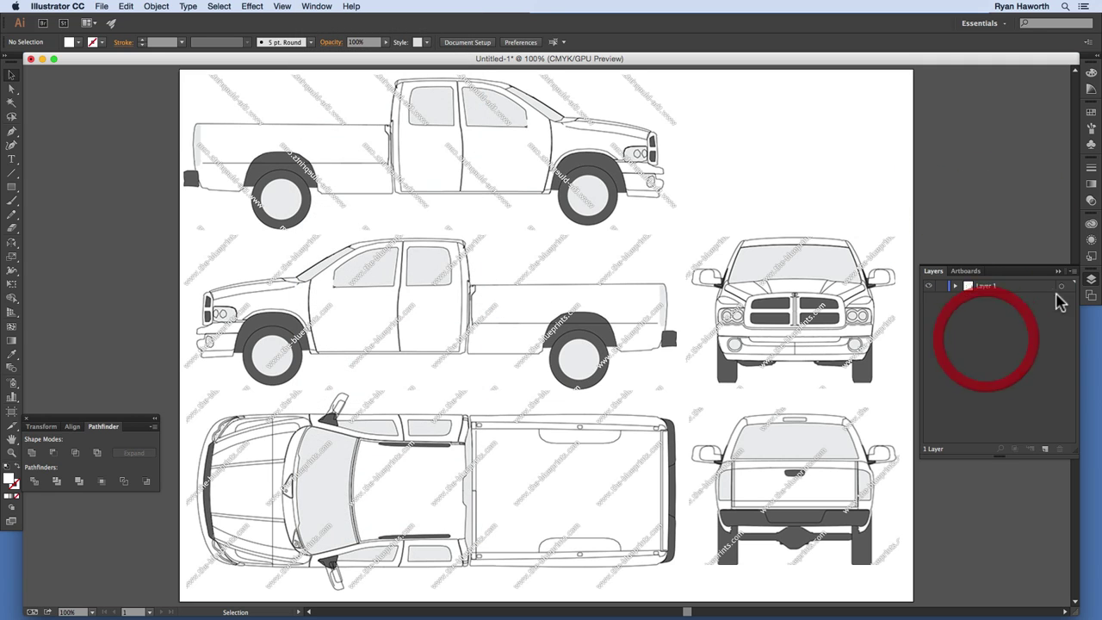
click(986, 292)
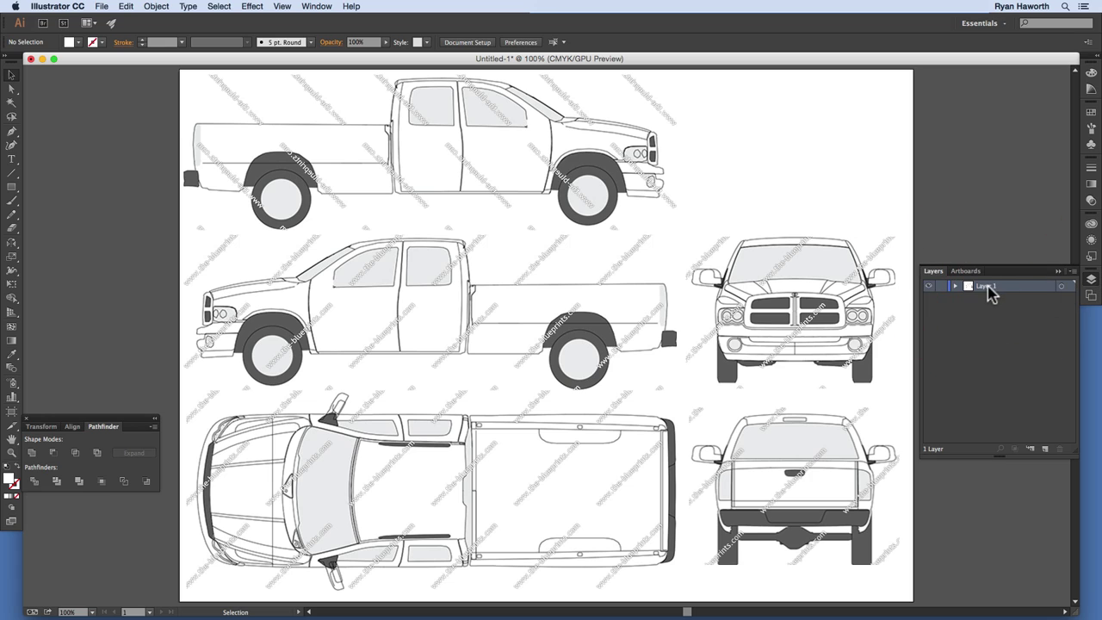
click(1006, 296)
click(1001, 297)
double_click(985, 287)
text(Layer)
double_click(987, 293)
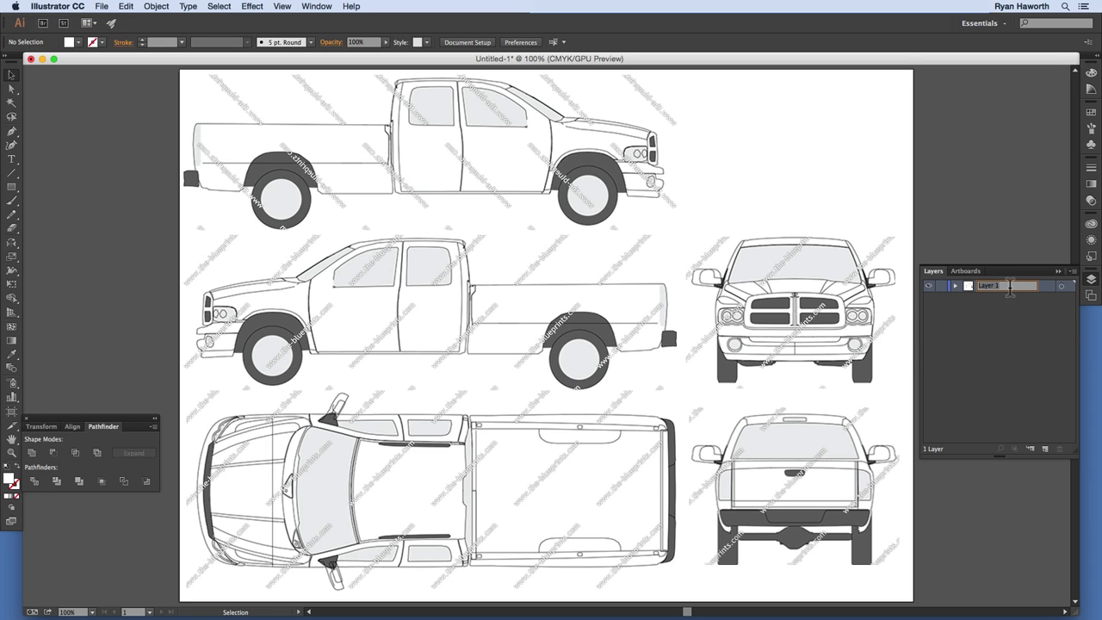
click(998, 329)
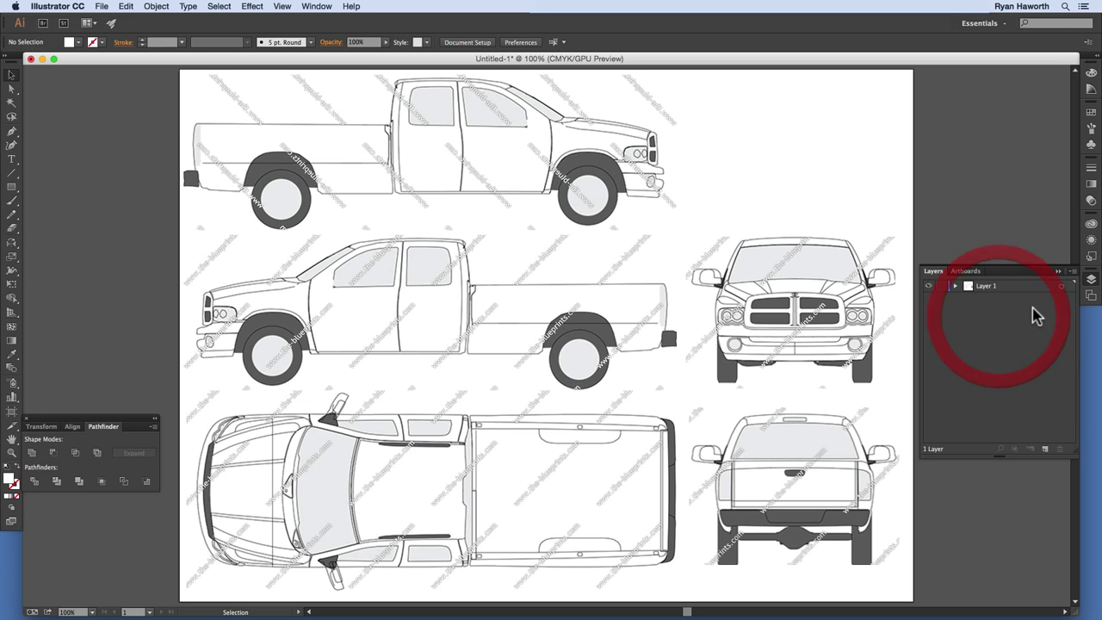
- Rename Layer 1 to Blueprint, make it a Template layer, and turn off Dim Images
double_click(1044, 292)
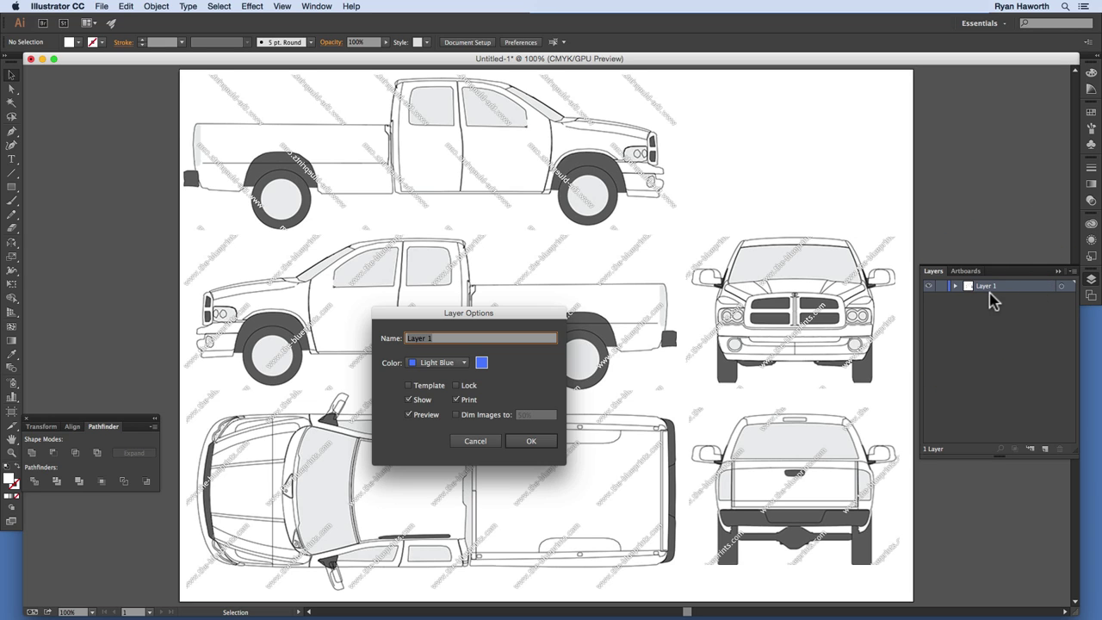
click(437, 338)
triple_click(436, 338)
text(B)
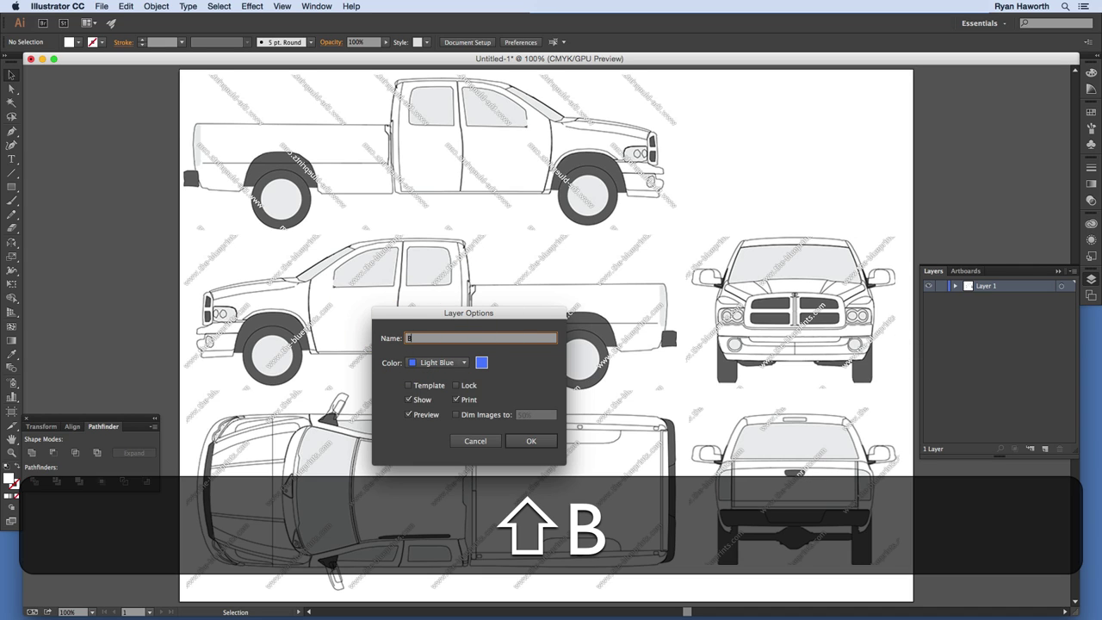
text(luy)
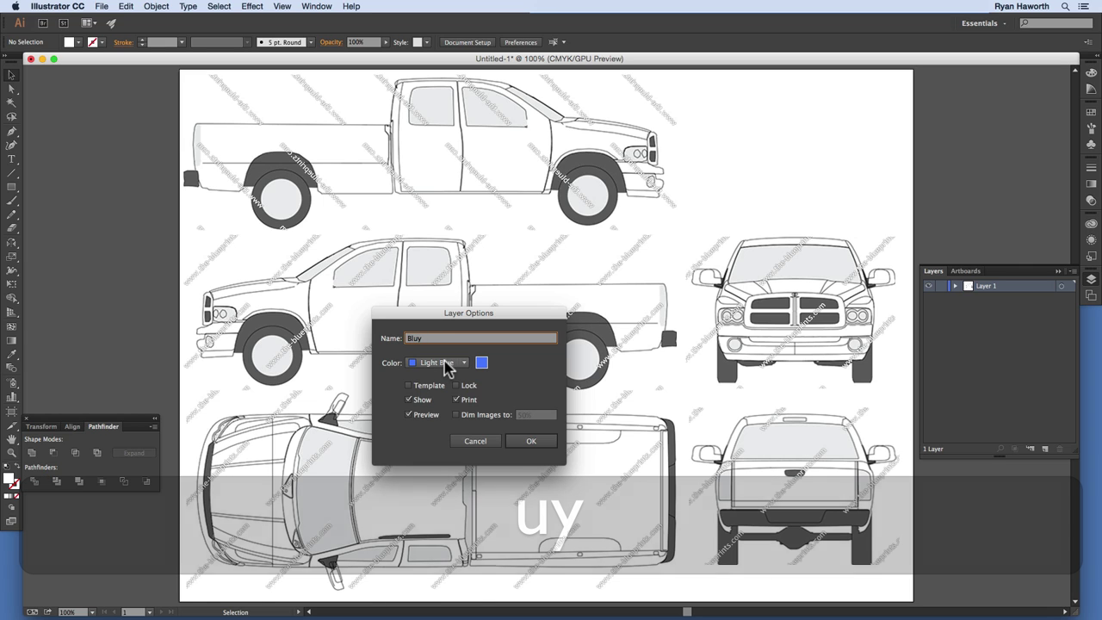
key(BackSpace)
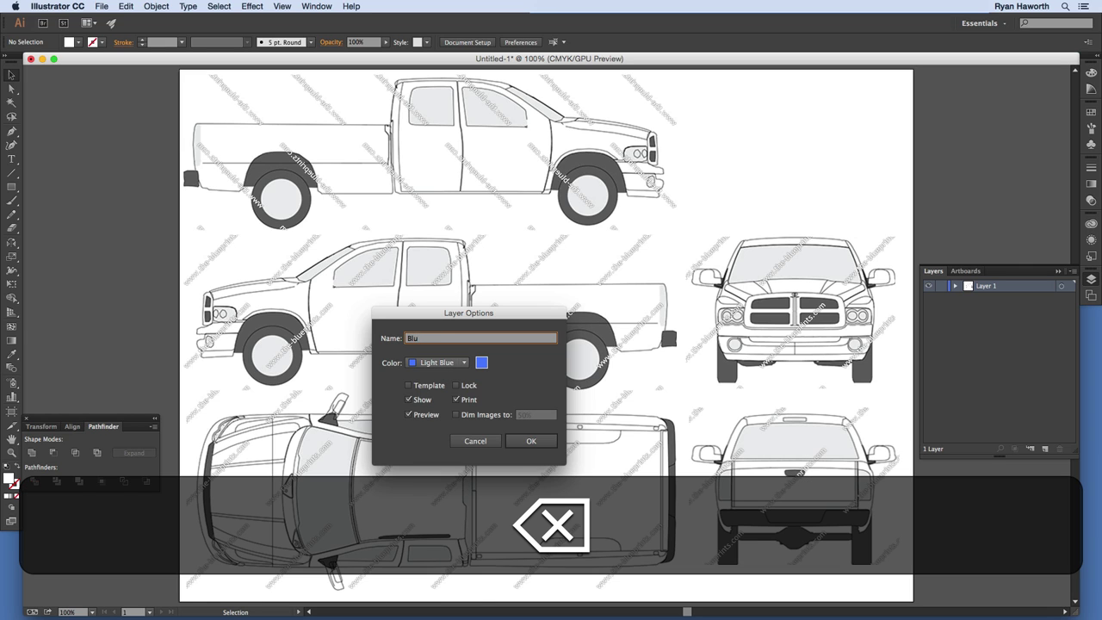
text(eprin)
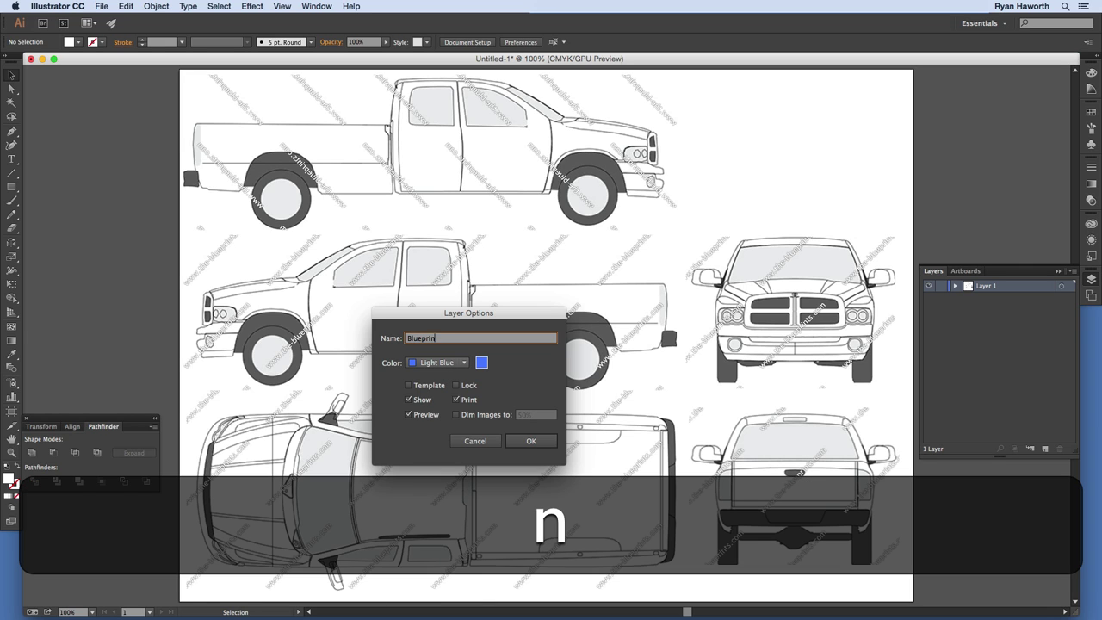
text(t)
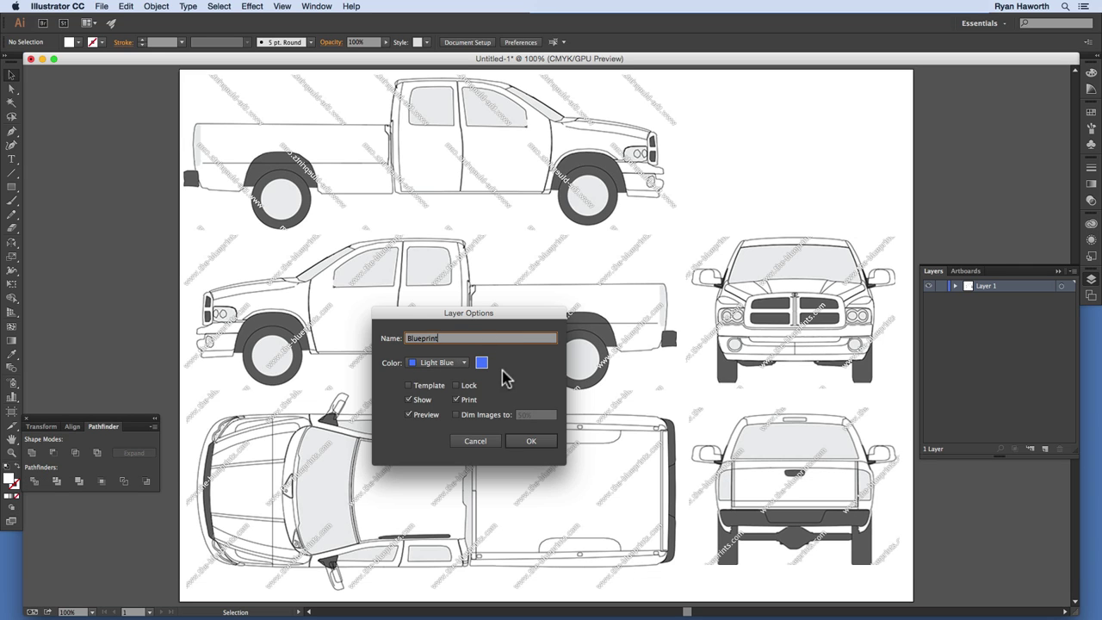
click(409, 386)
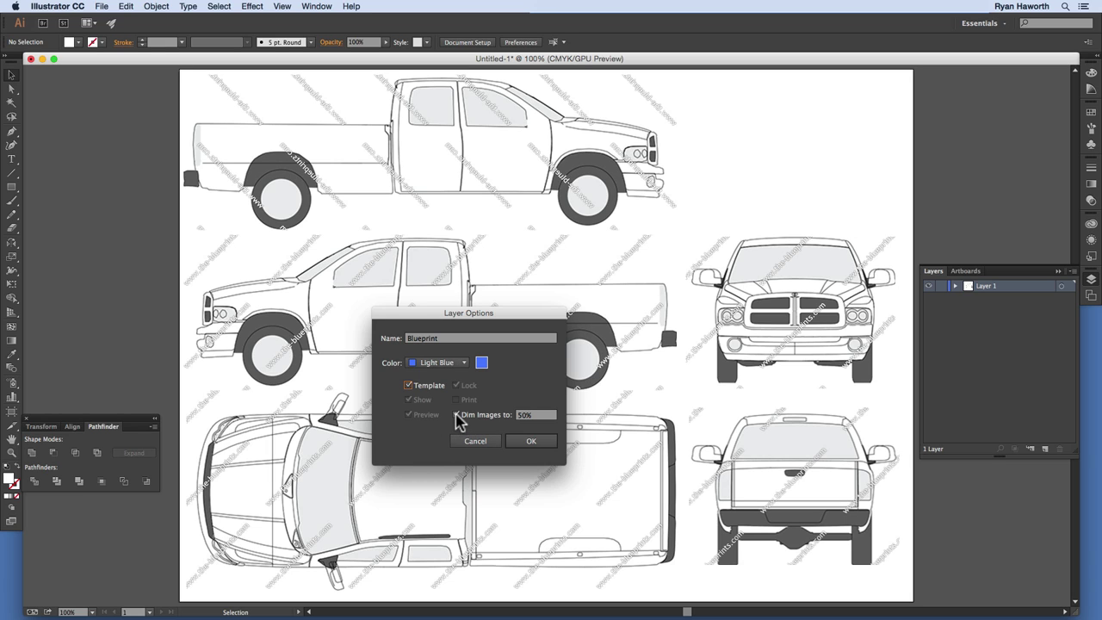
click(456, 415)
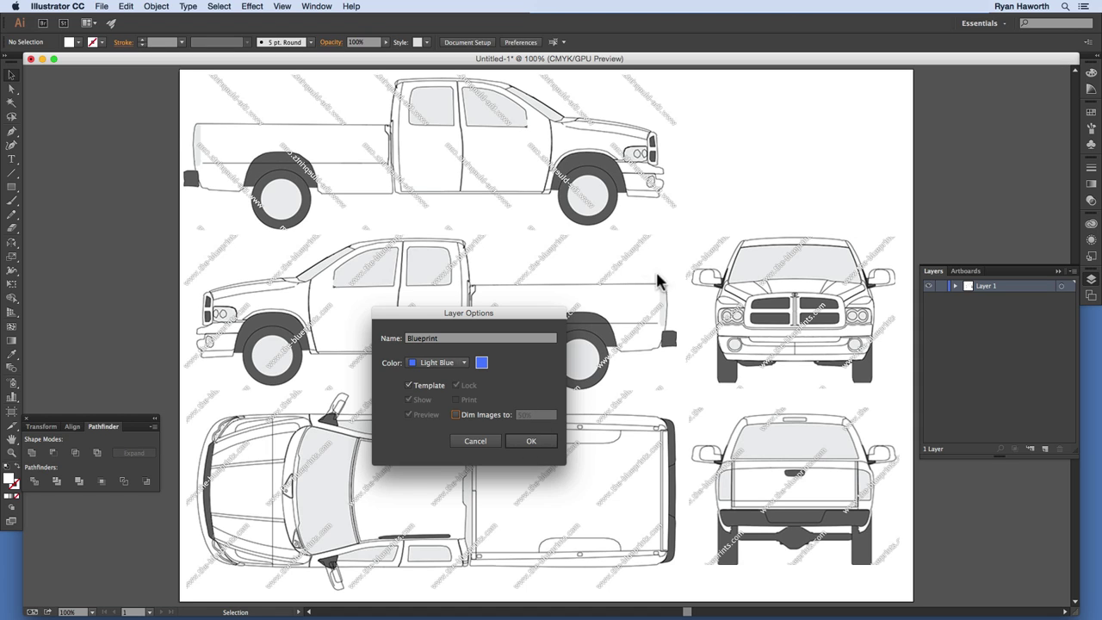
click(532, 441)
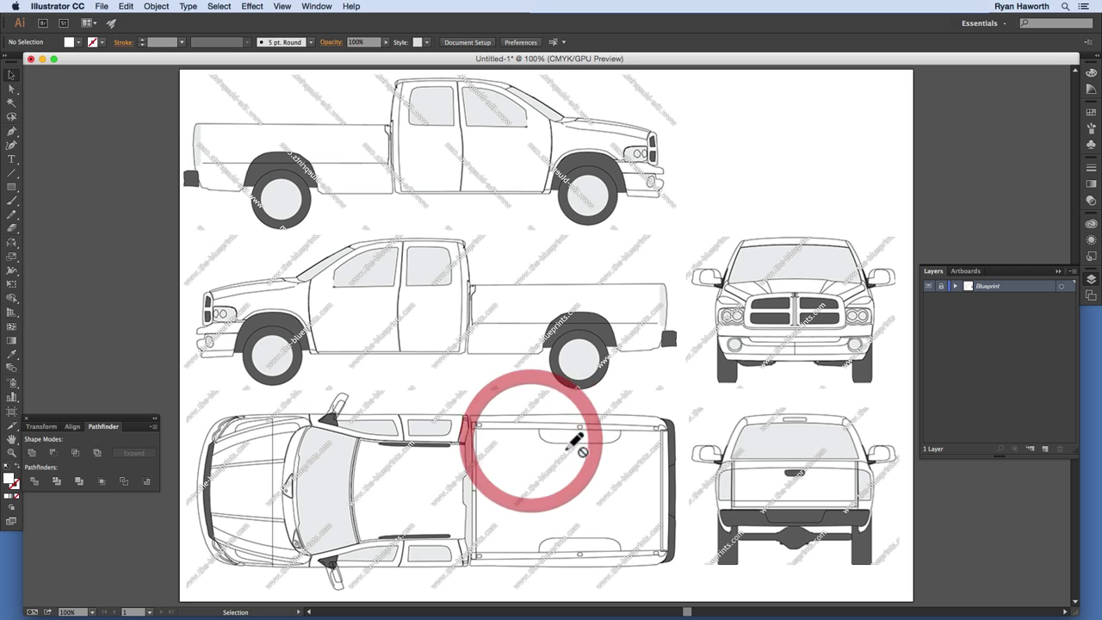
- Add a new layer named Design above Blueprint
click(1046, 450)
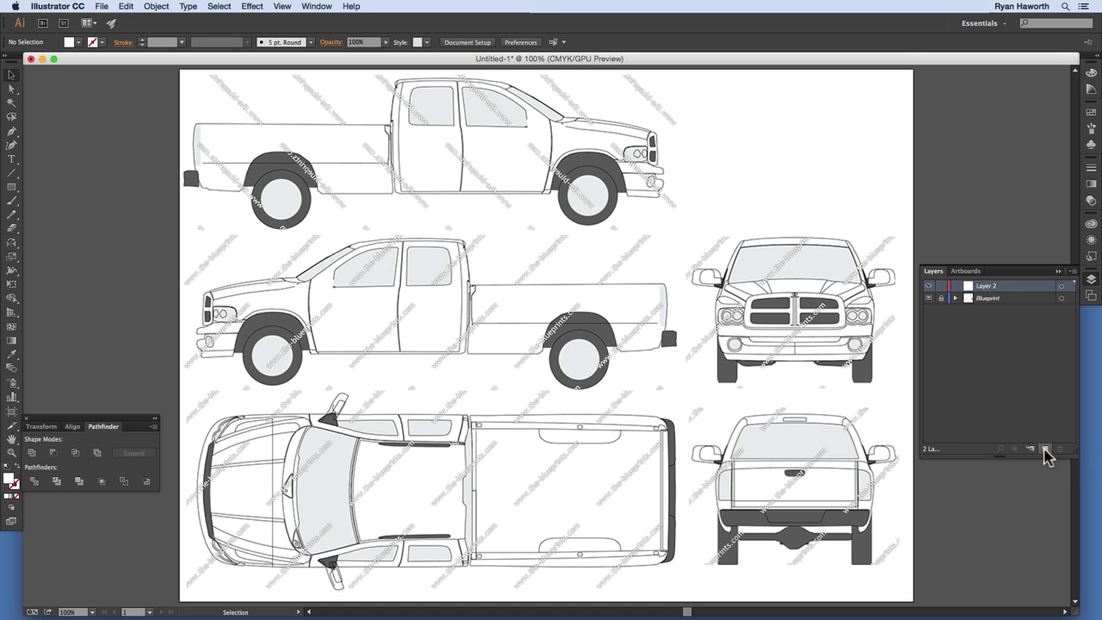
double_click(987, 287)
text(Des)
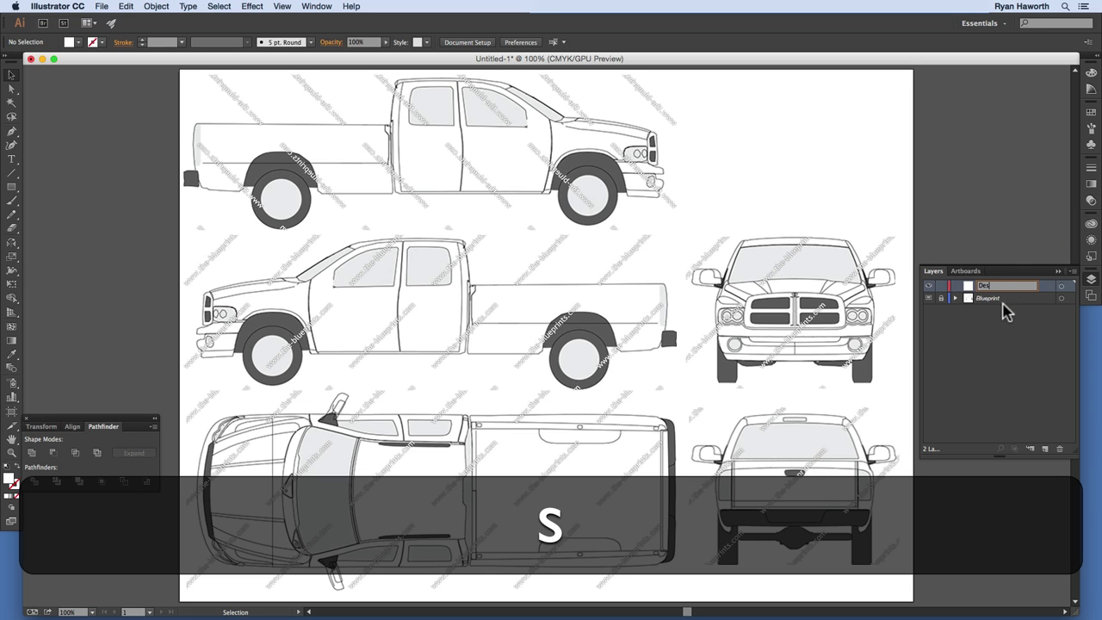
text(ign)
key(Return)
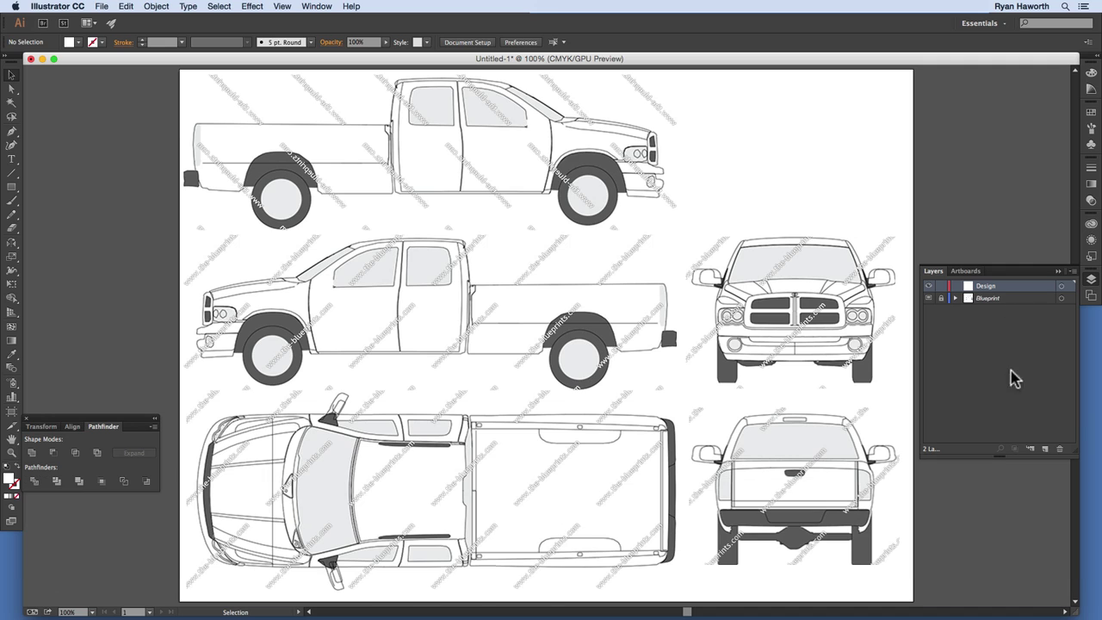
- Add another new layer named Outline on top of Design
click(1045, 449)
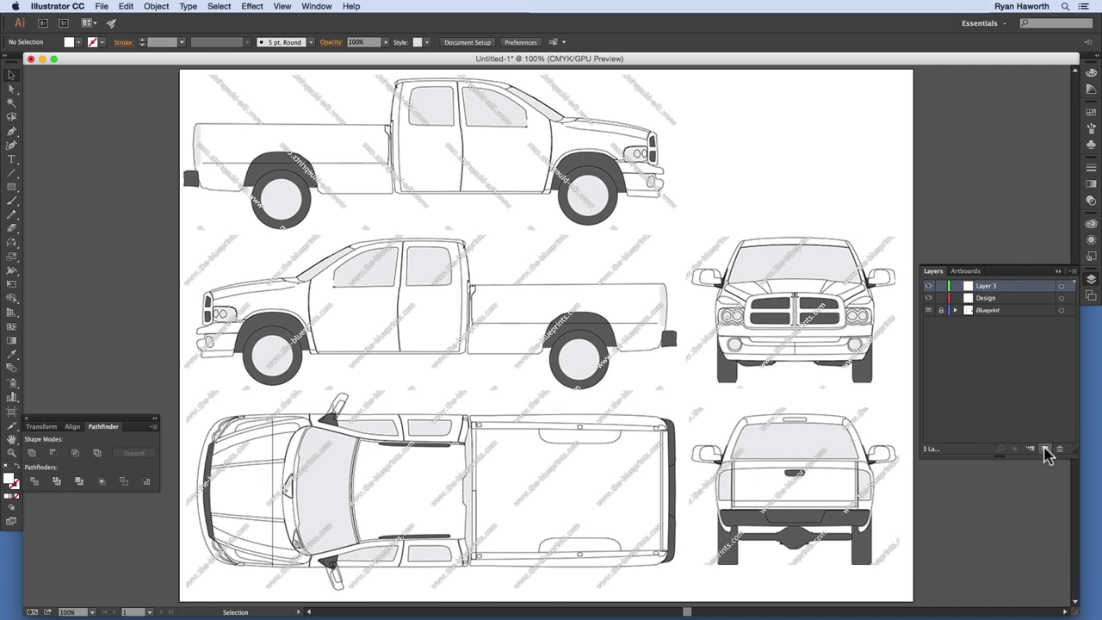
double_click(986, 287)
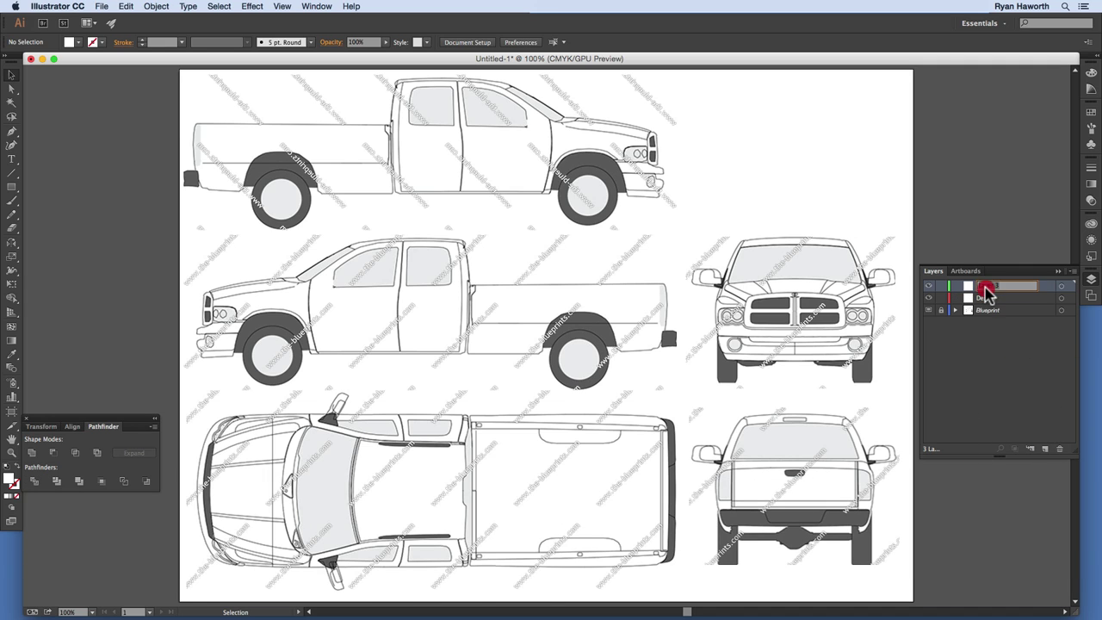
text(O)
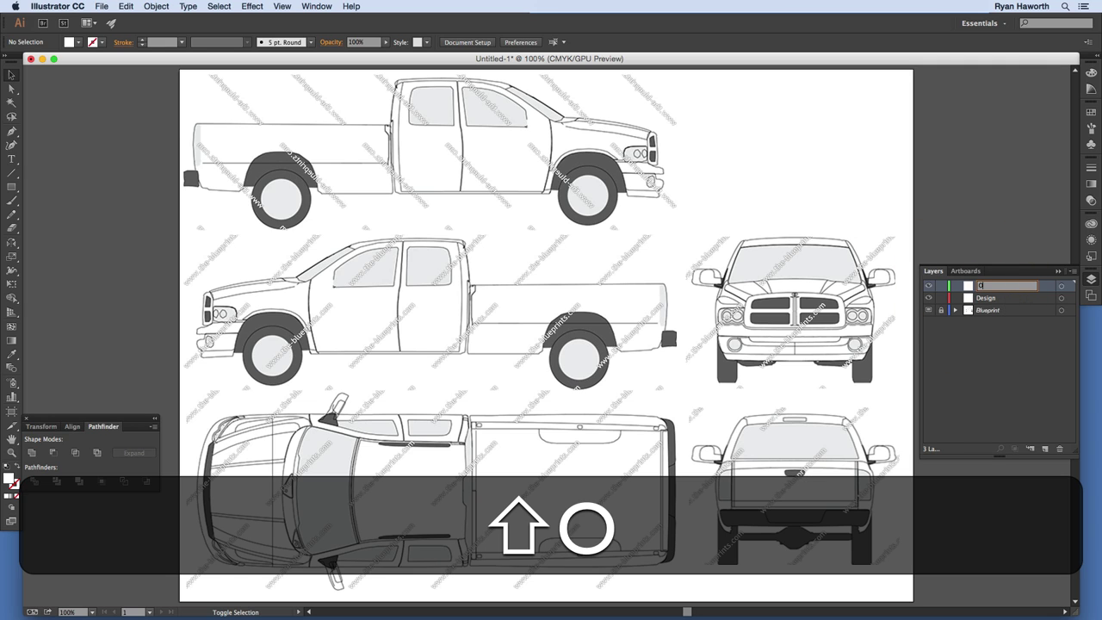
text(utli)
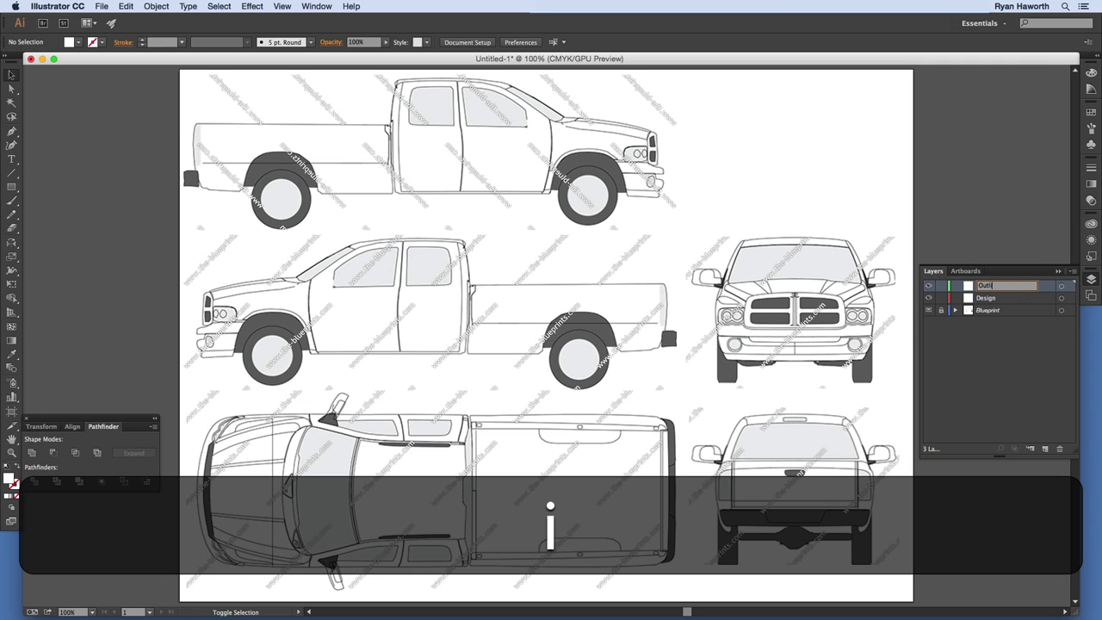
text(ne)
key(Return)
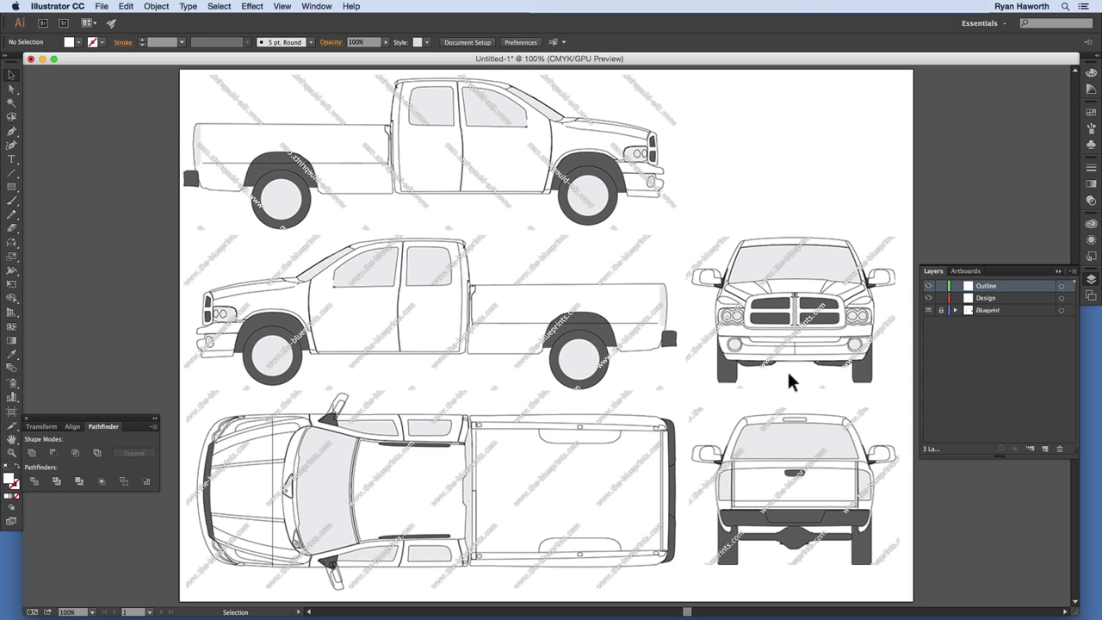
- Save as DodgeRam2500.ai in Vehicle-Wrap-AI, replacing the existing file with default options
key(super)
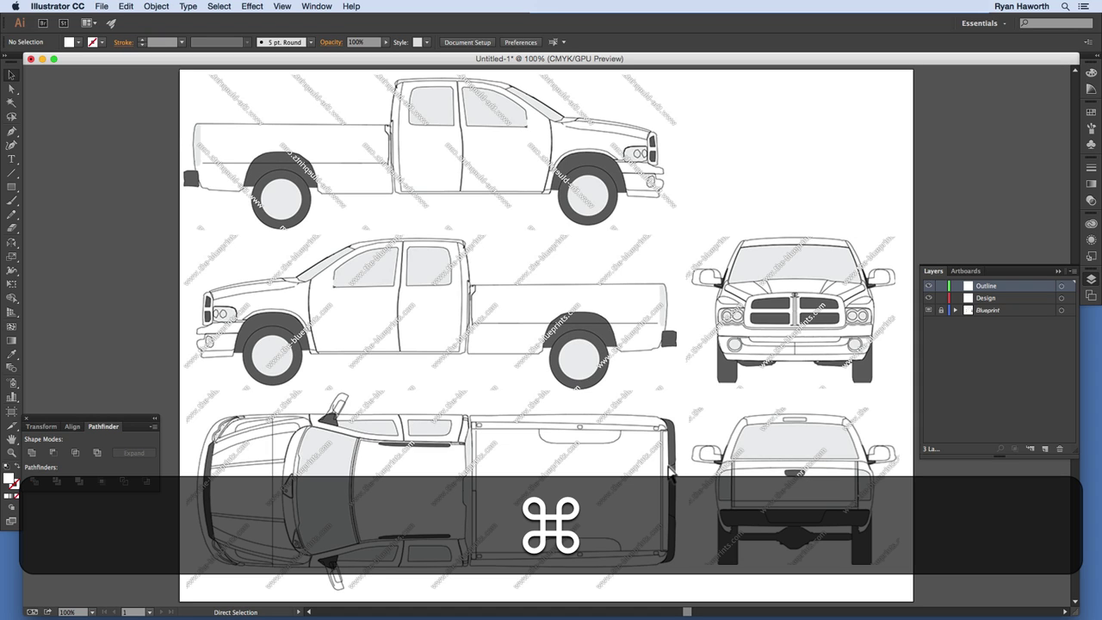
key(super+s)
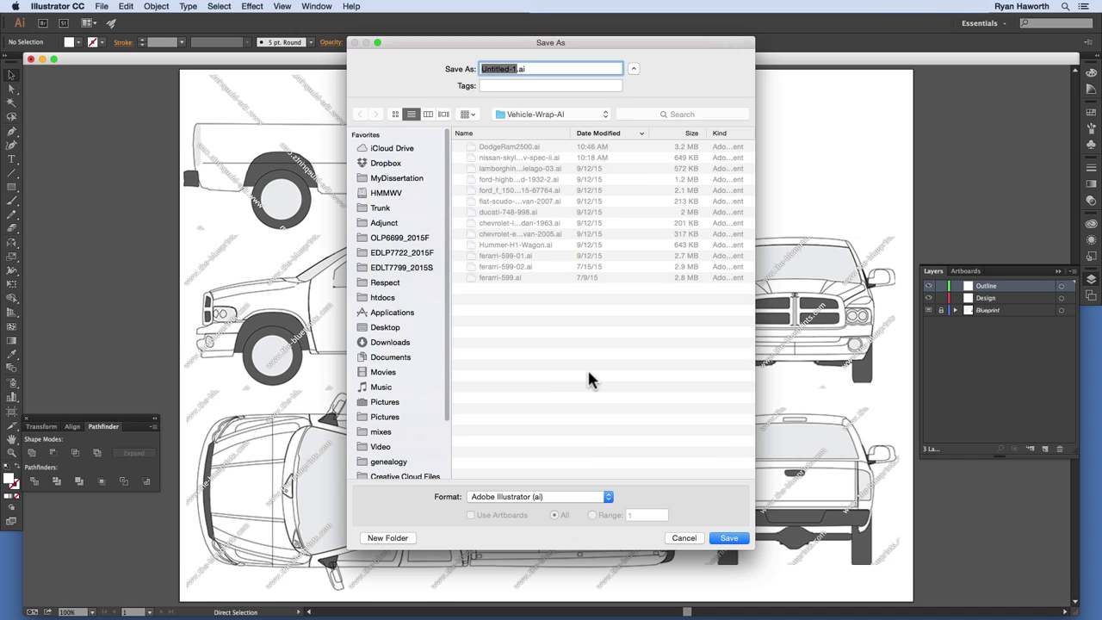
click(521, 147)
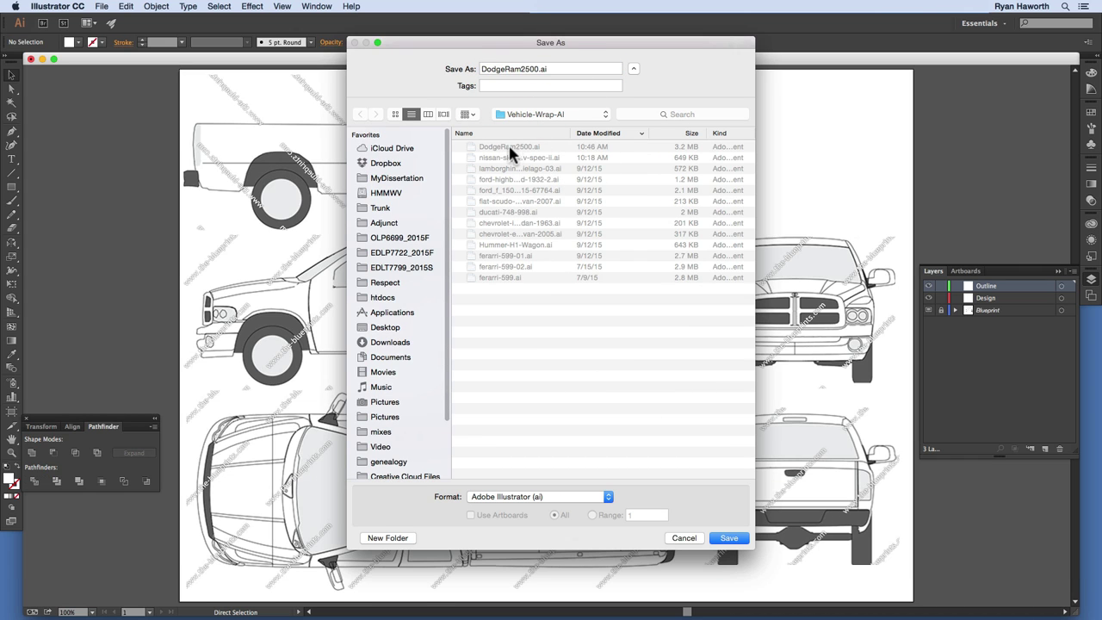
click(728, 537)
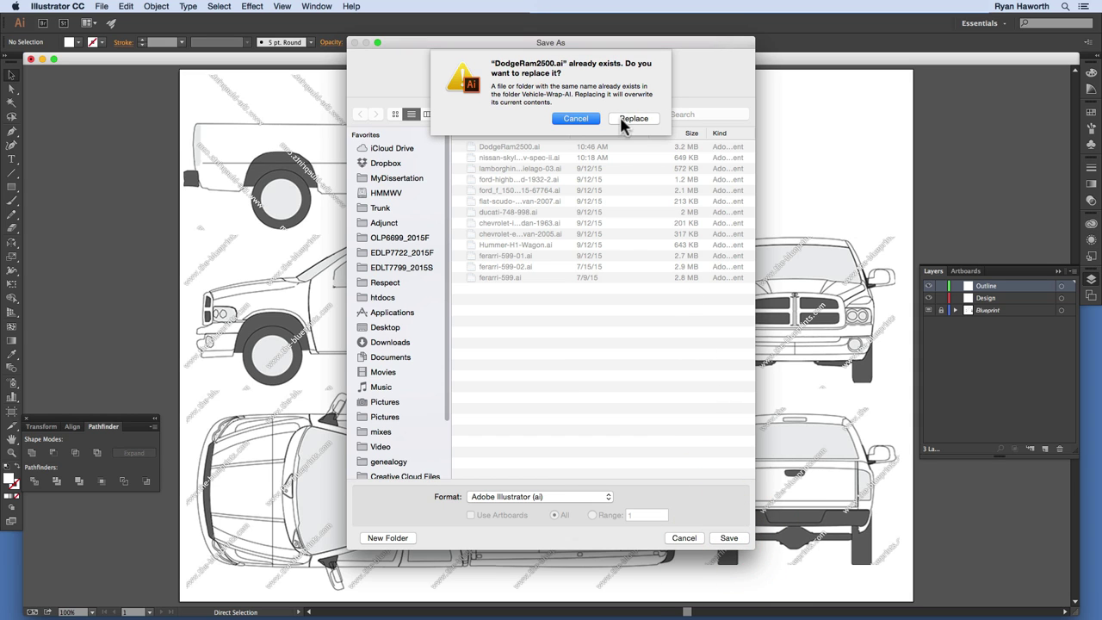
click(631, 120)
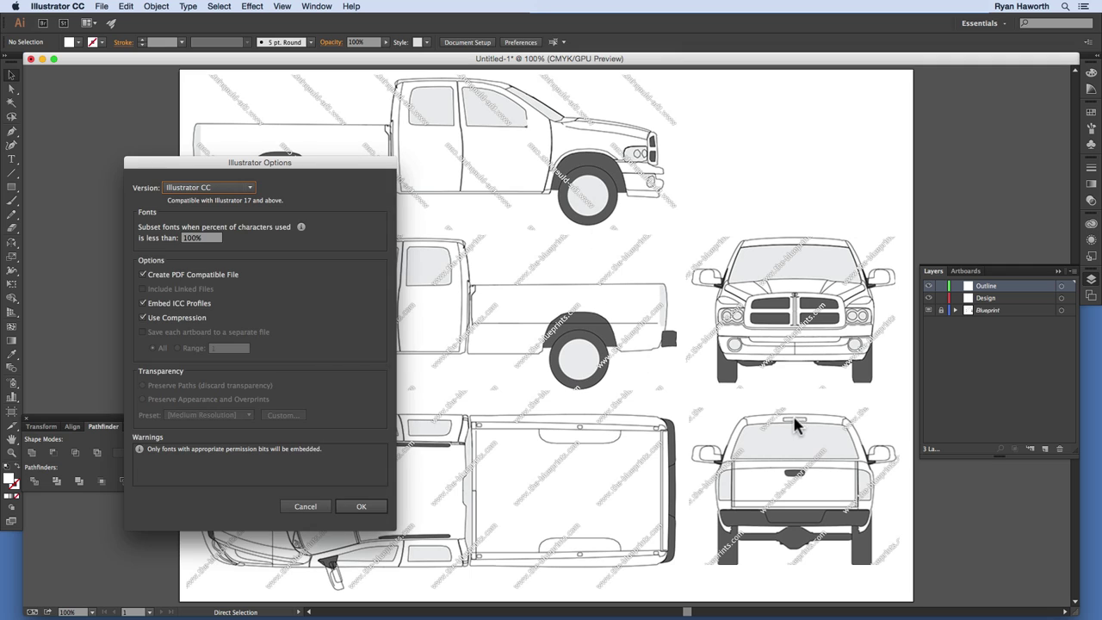
click(362, 506)
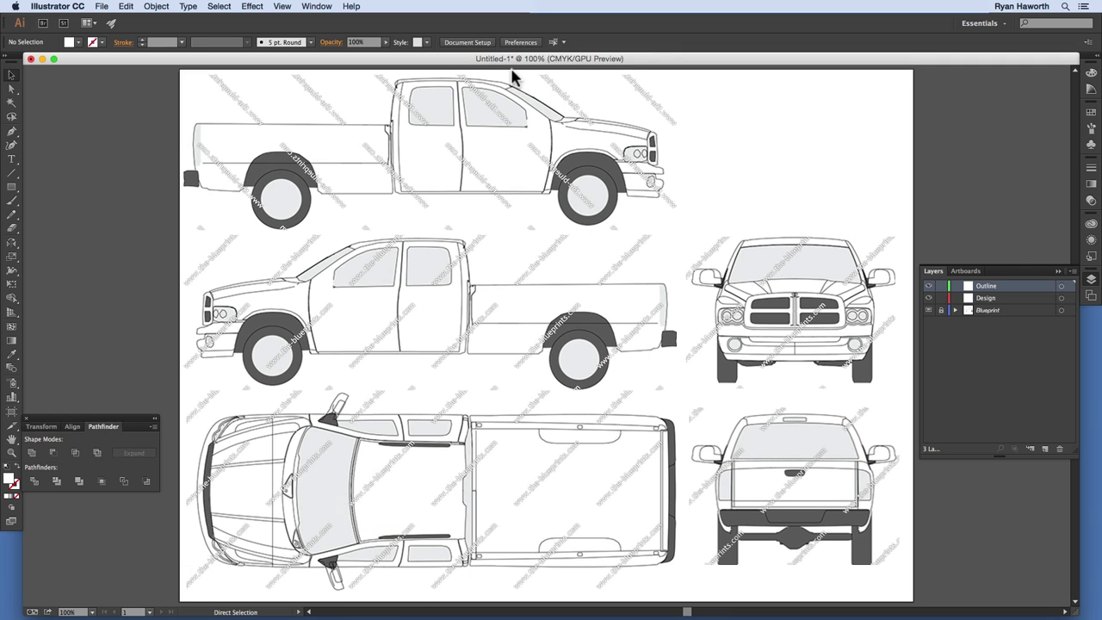